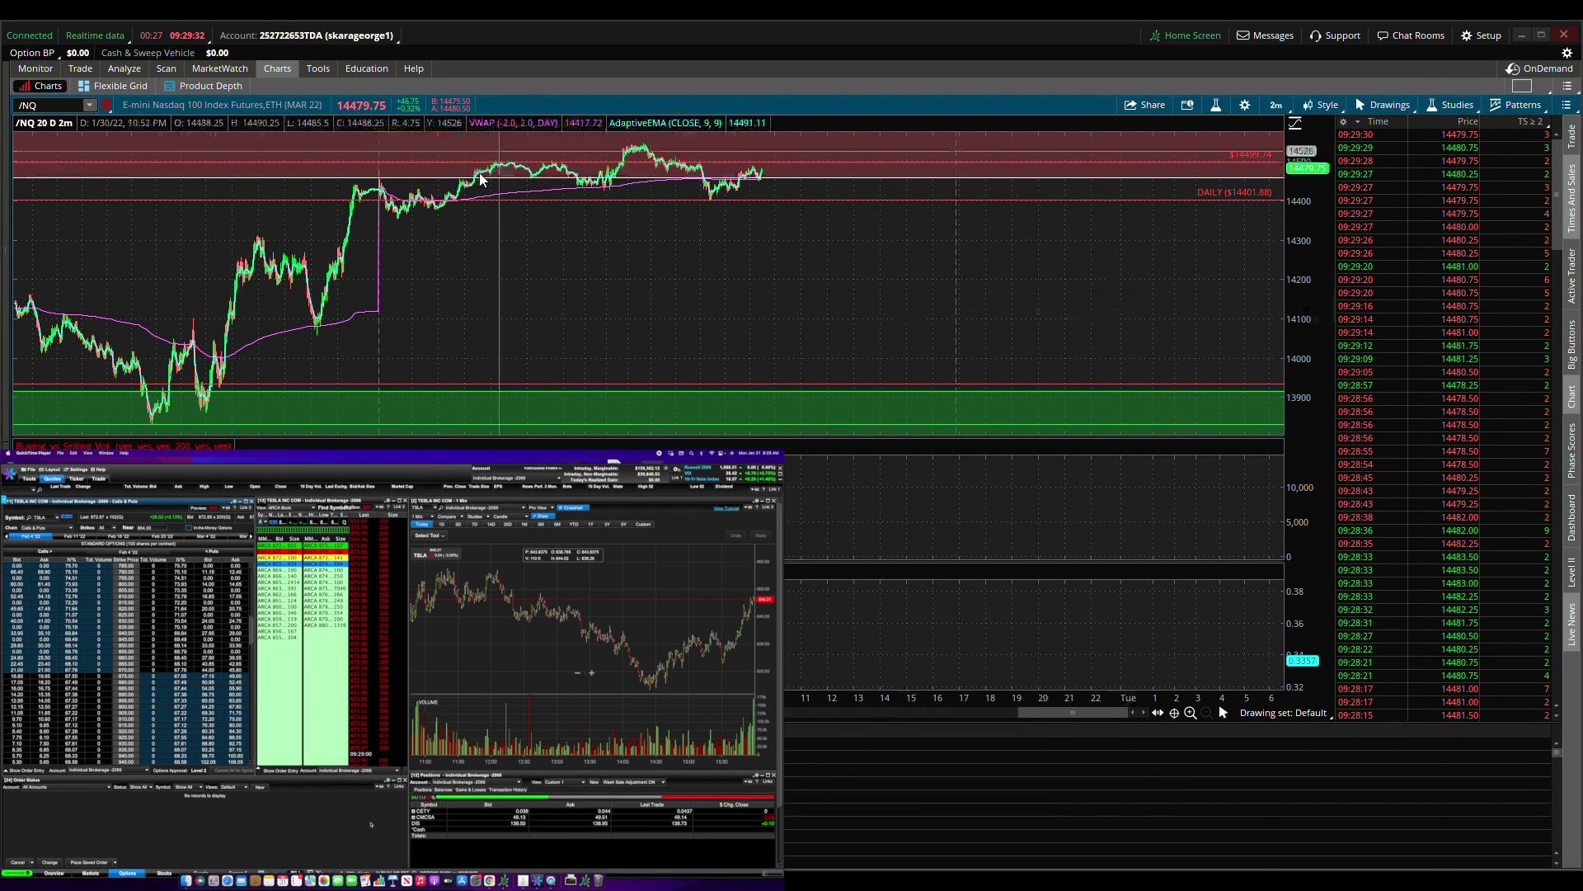
Switch from the single /NQ chart to the Flexible Grid of /ES, /NQ and TSLA charts.
click(99, 89)
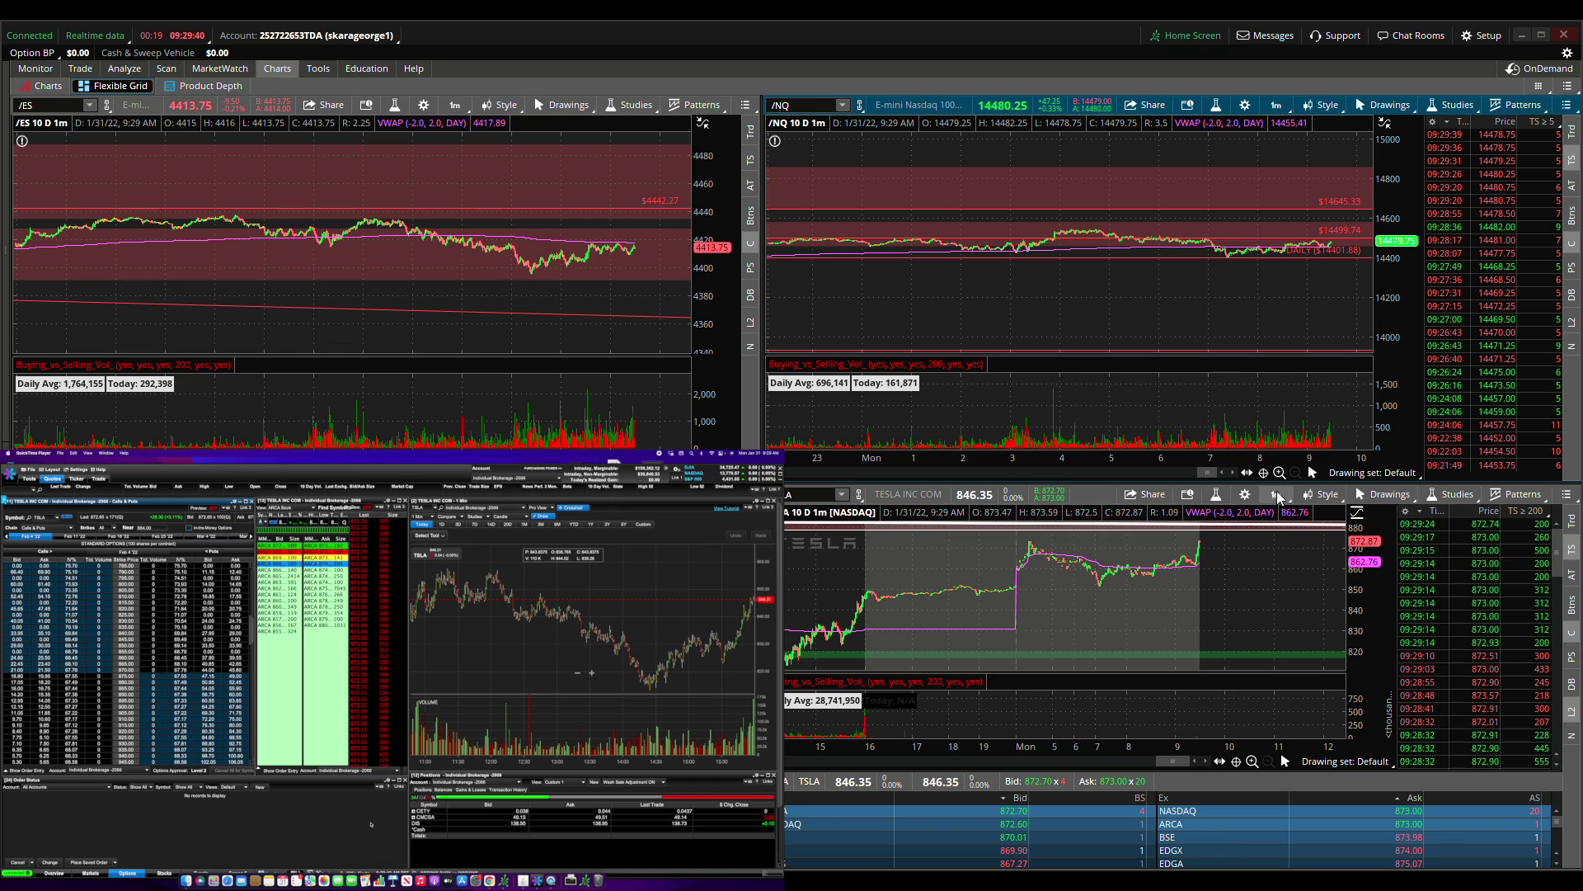
Zoom TSLA onto today's session, rescaling price to about 855–880, framed on the 9:30 open.
drag(1165, 576, 1262, 583)
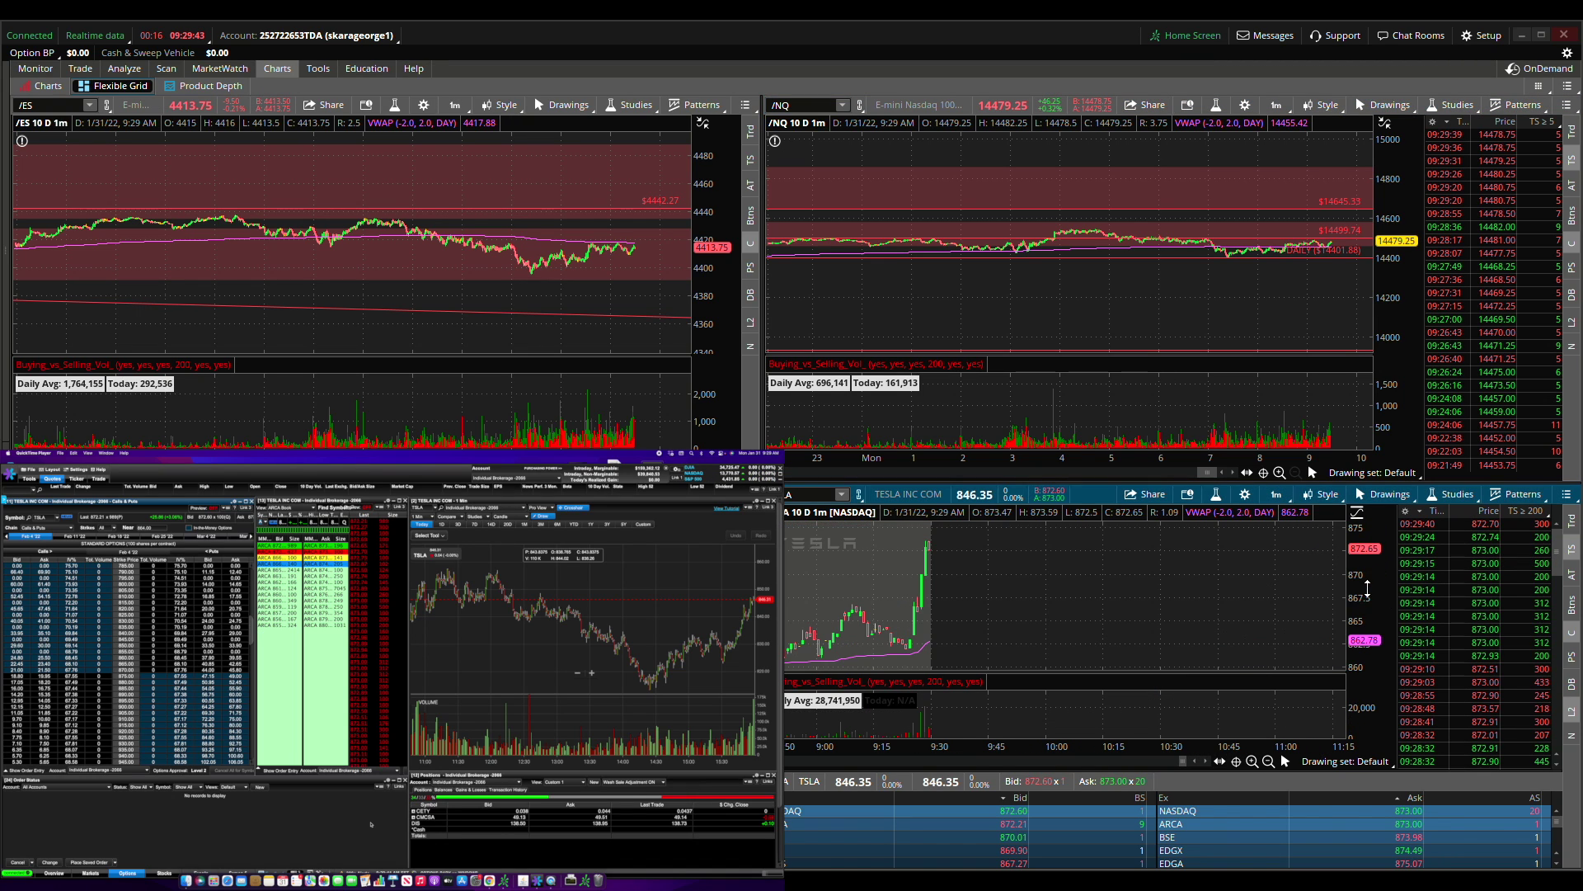
drag(1366, 588, 1367, 602)
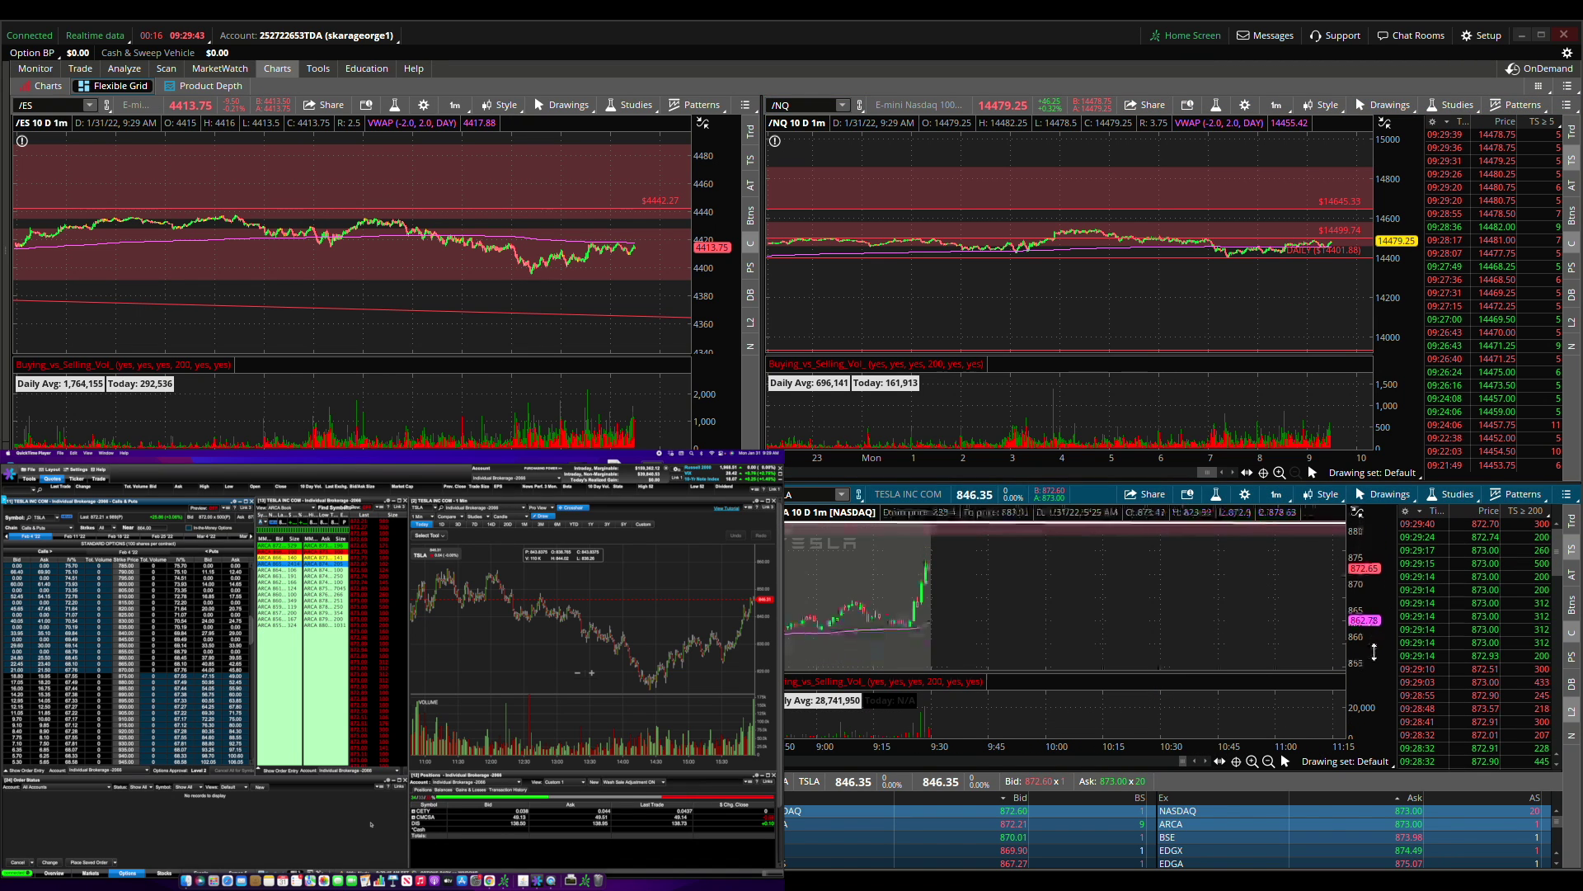
right_click(1100, 543)
click(1113, 577)
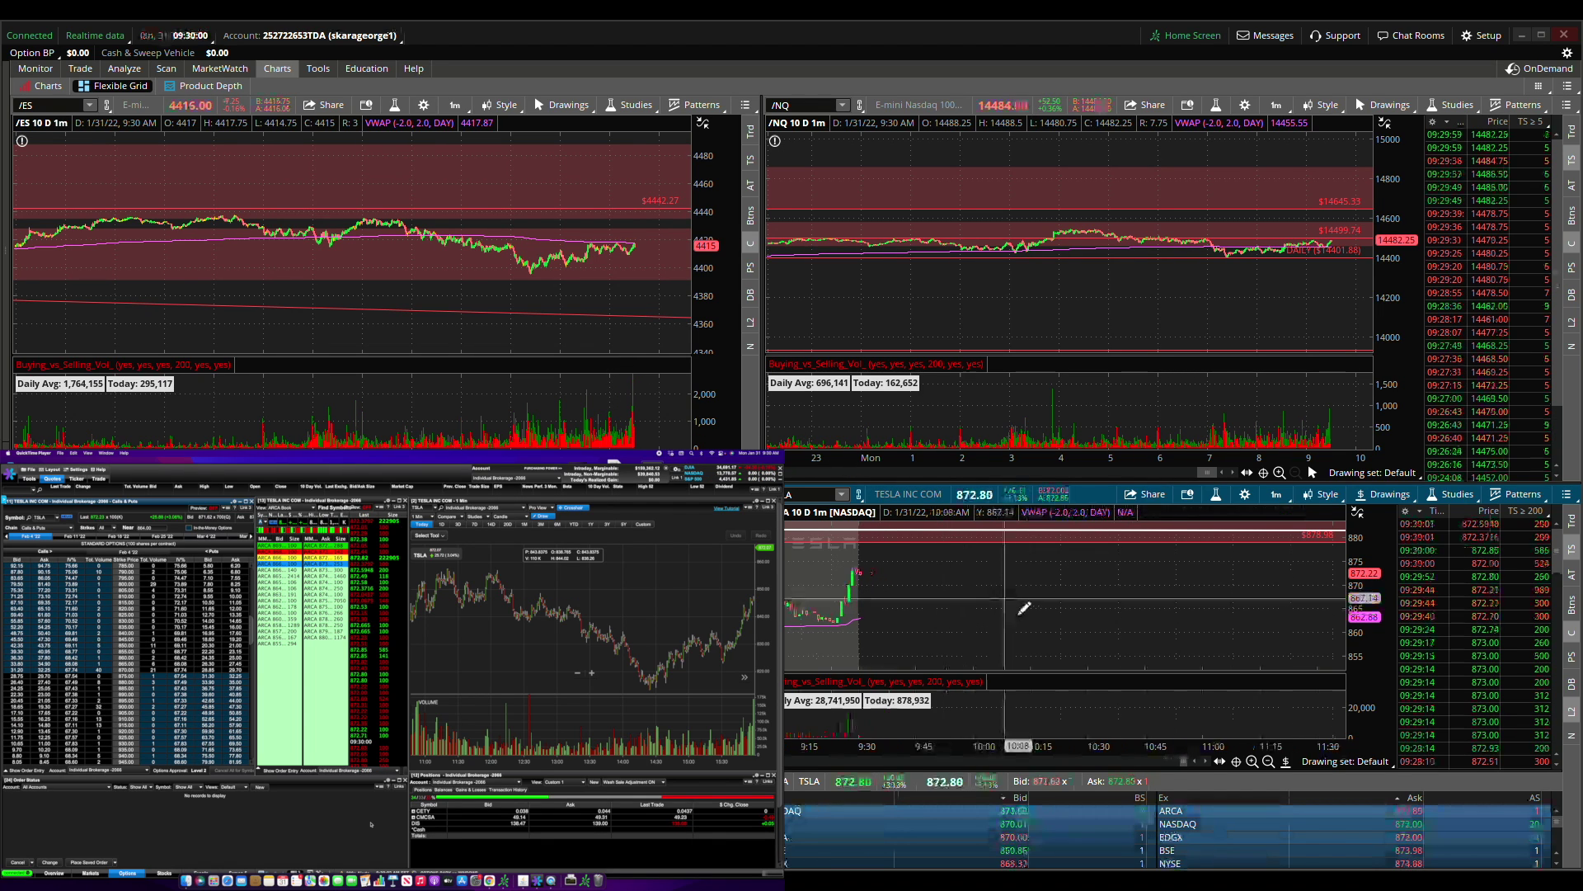
scroll(1021, 602, down, 3)
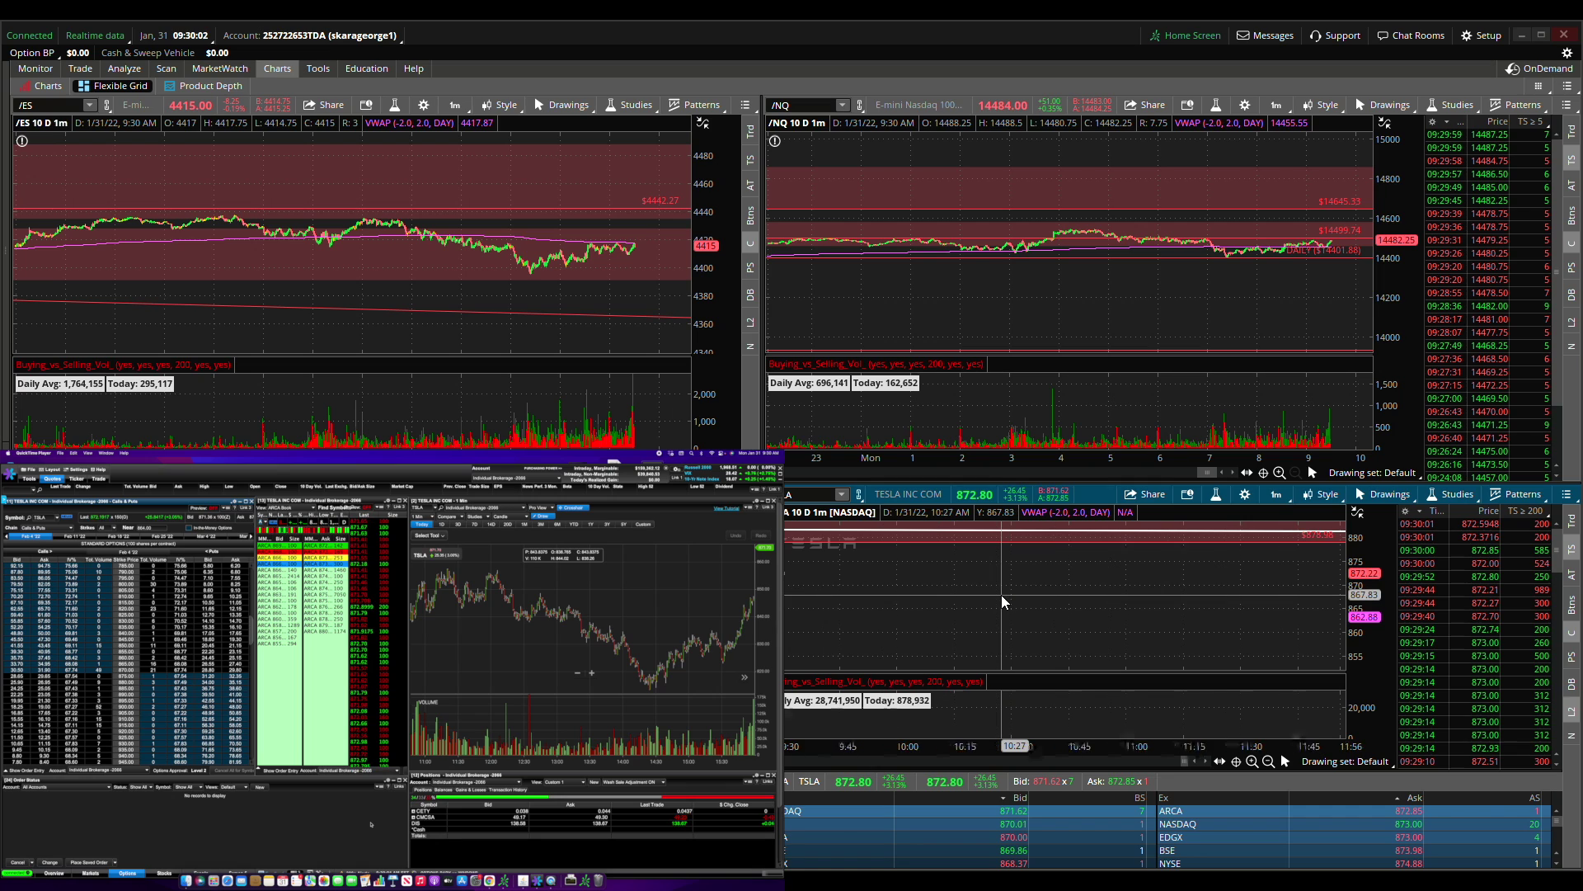
scroll(1001, 596, up, 2)
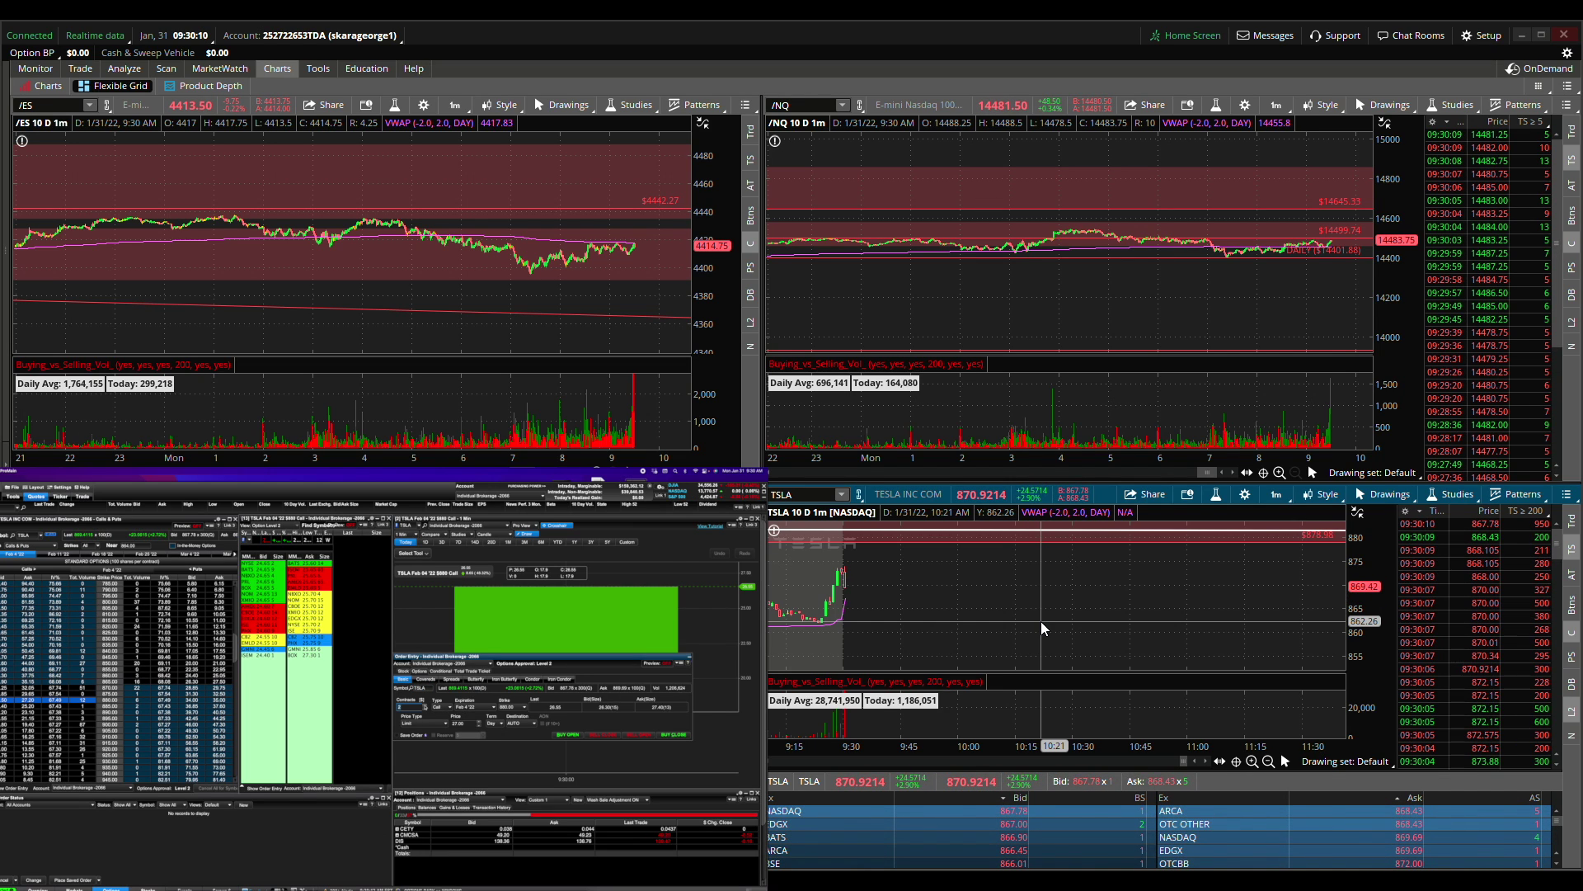
Switch TSLA to 20 D 2m and zoom in on the candles around the open.
click(1276, 498)
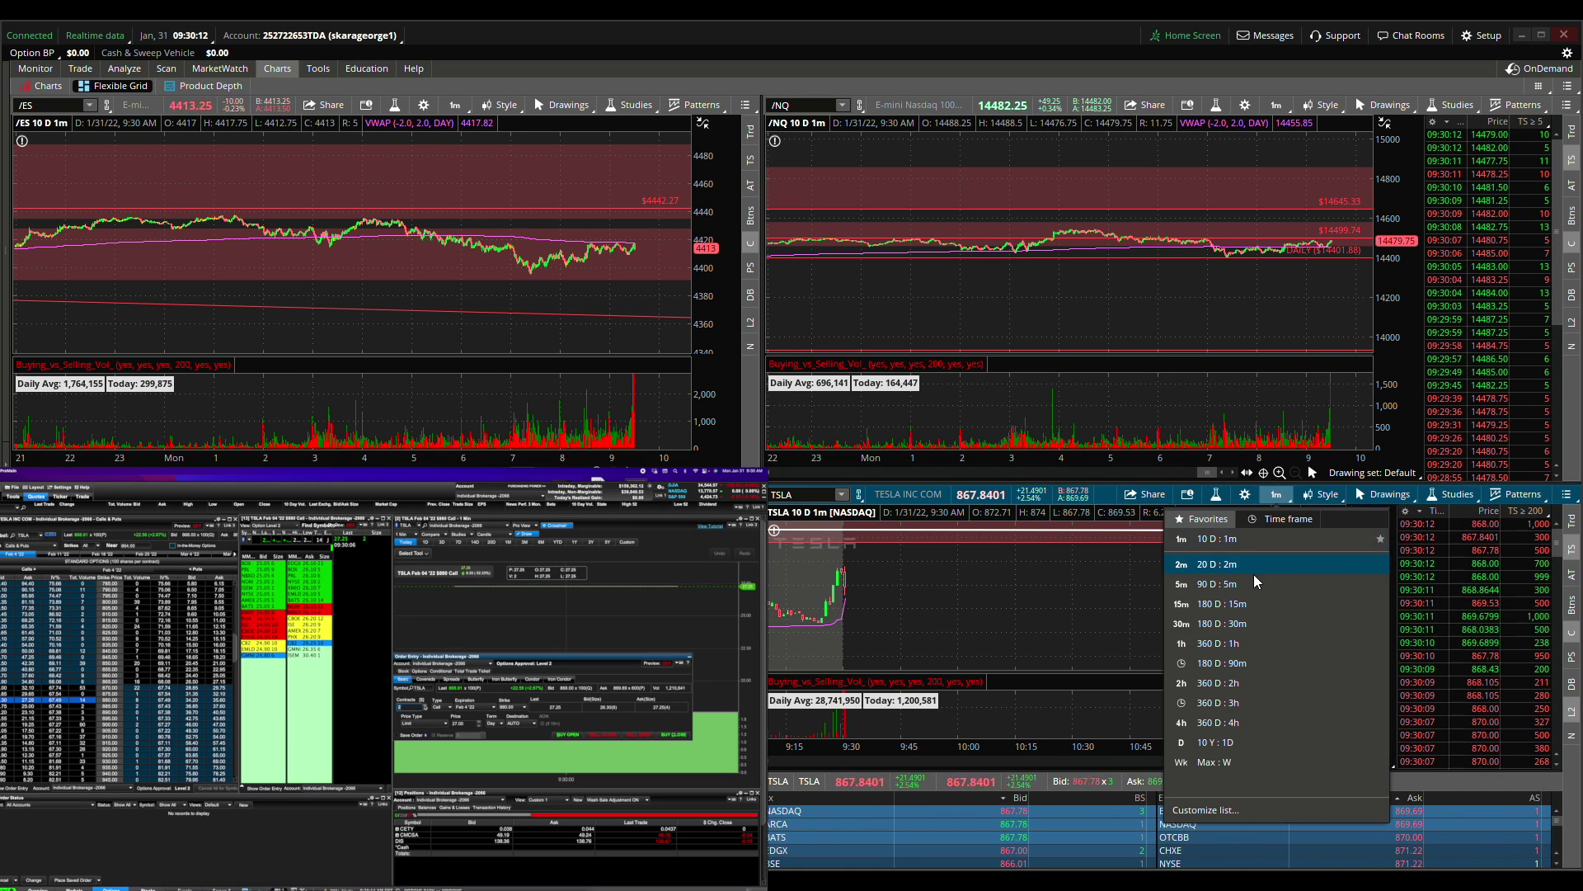
click(1253, 571)
drag(1144, 575, 1245, 583)
scroll(1245, 576, down, 3)
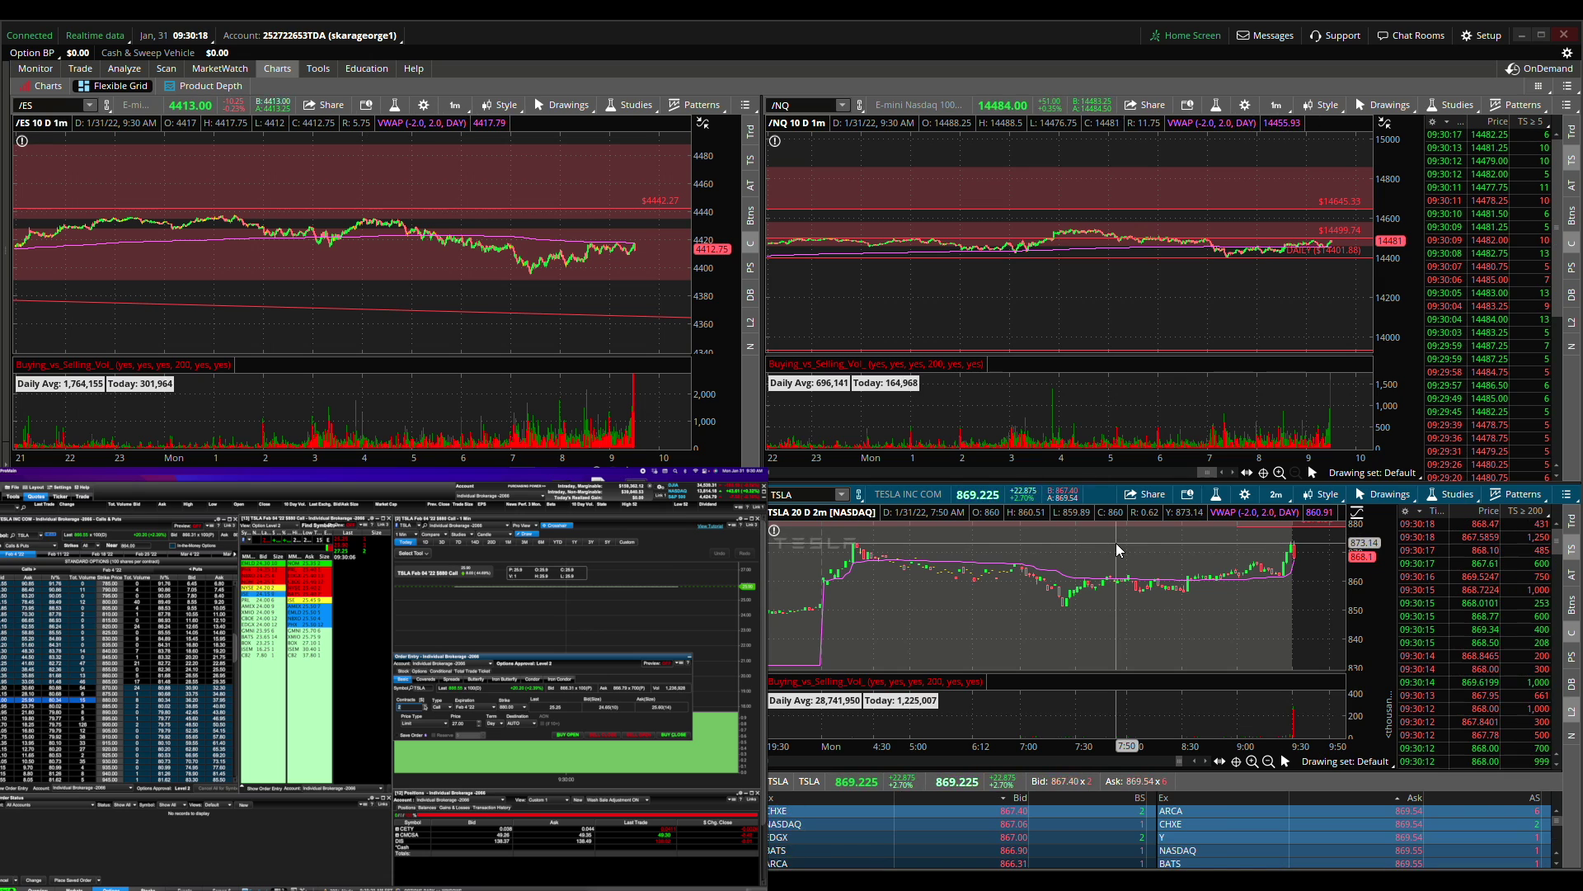
scroll(1116, 543, up, 2)
drag(1116, 542, 1262, 600)
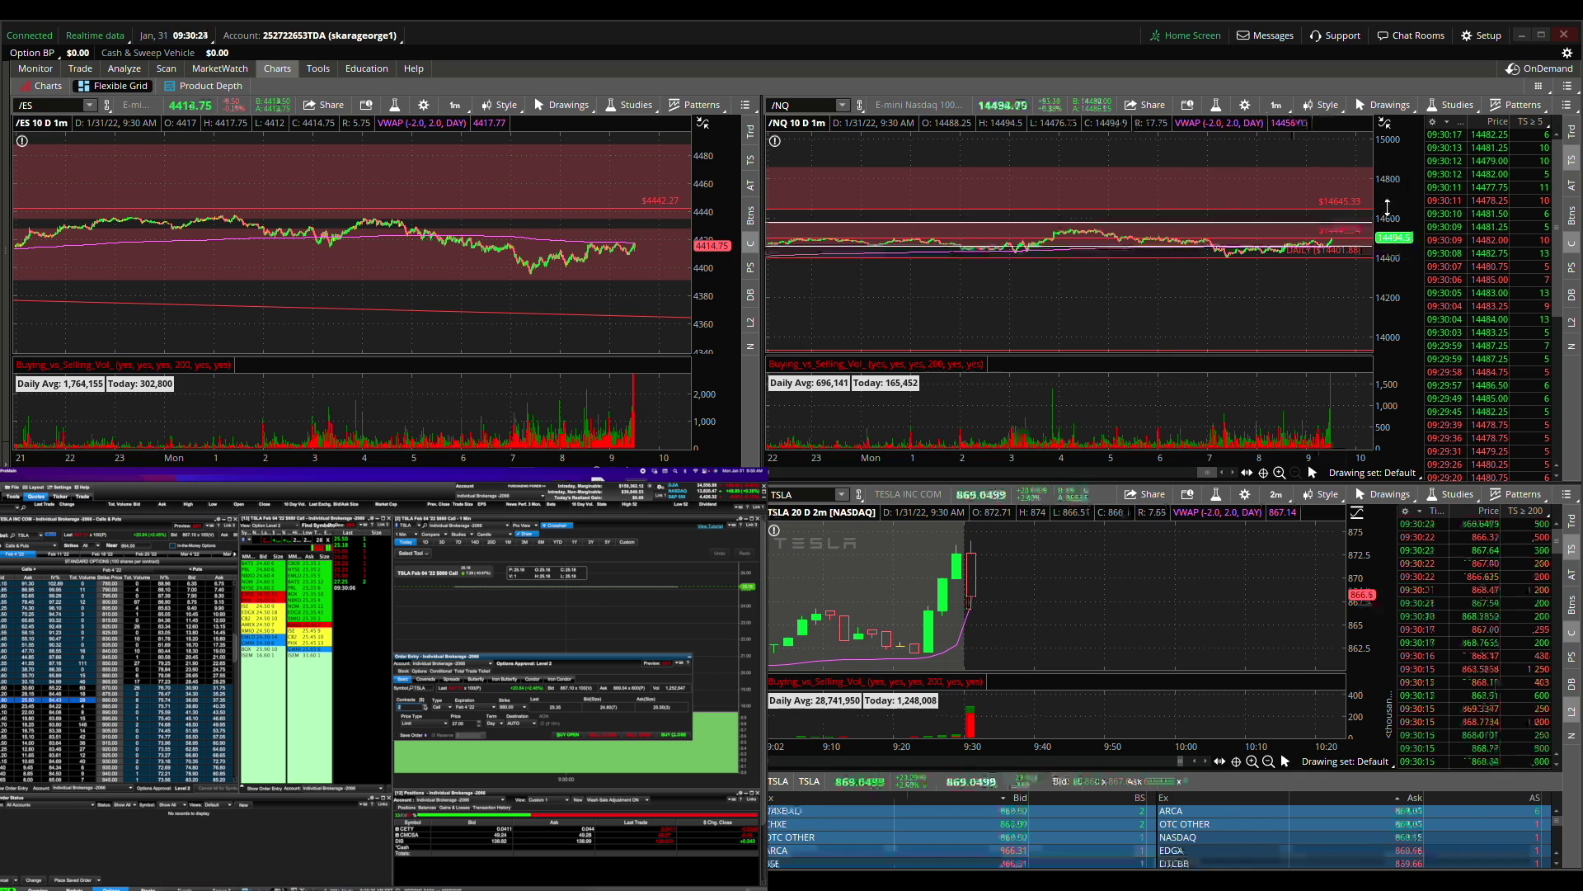
Return TSLA to 10 D 1m, zoom /NQ to this morning and TSLA to 8:00–10:41.
click(1277, 494)
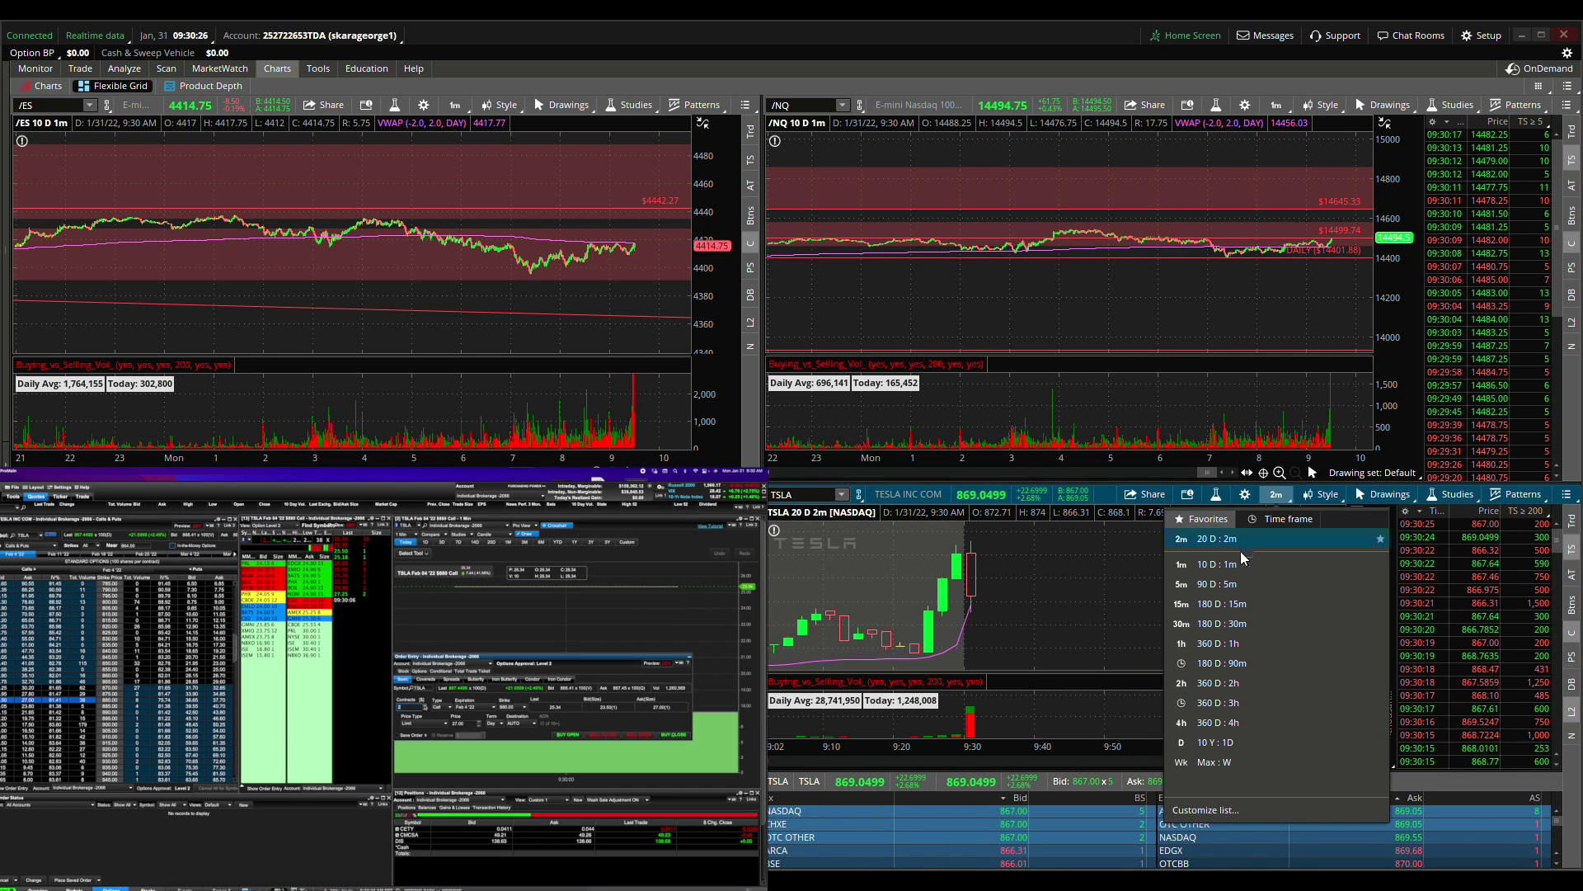
click(1234, 561)
drag(1317, 221, 1348, 306)
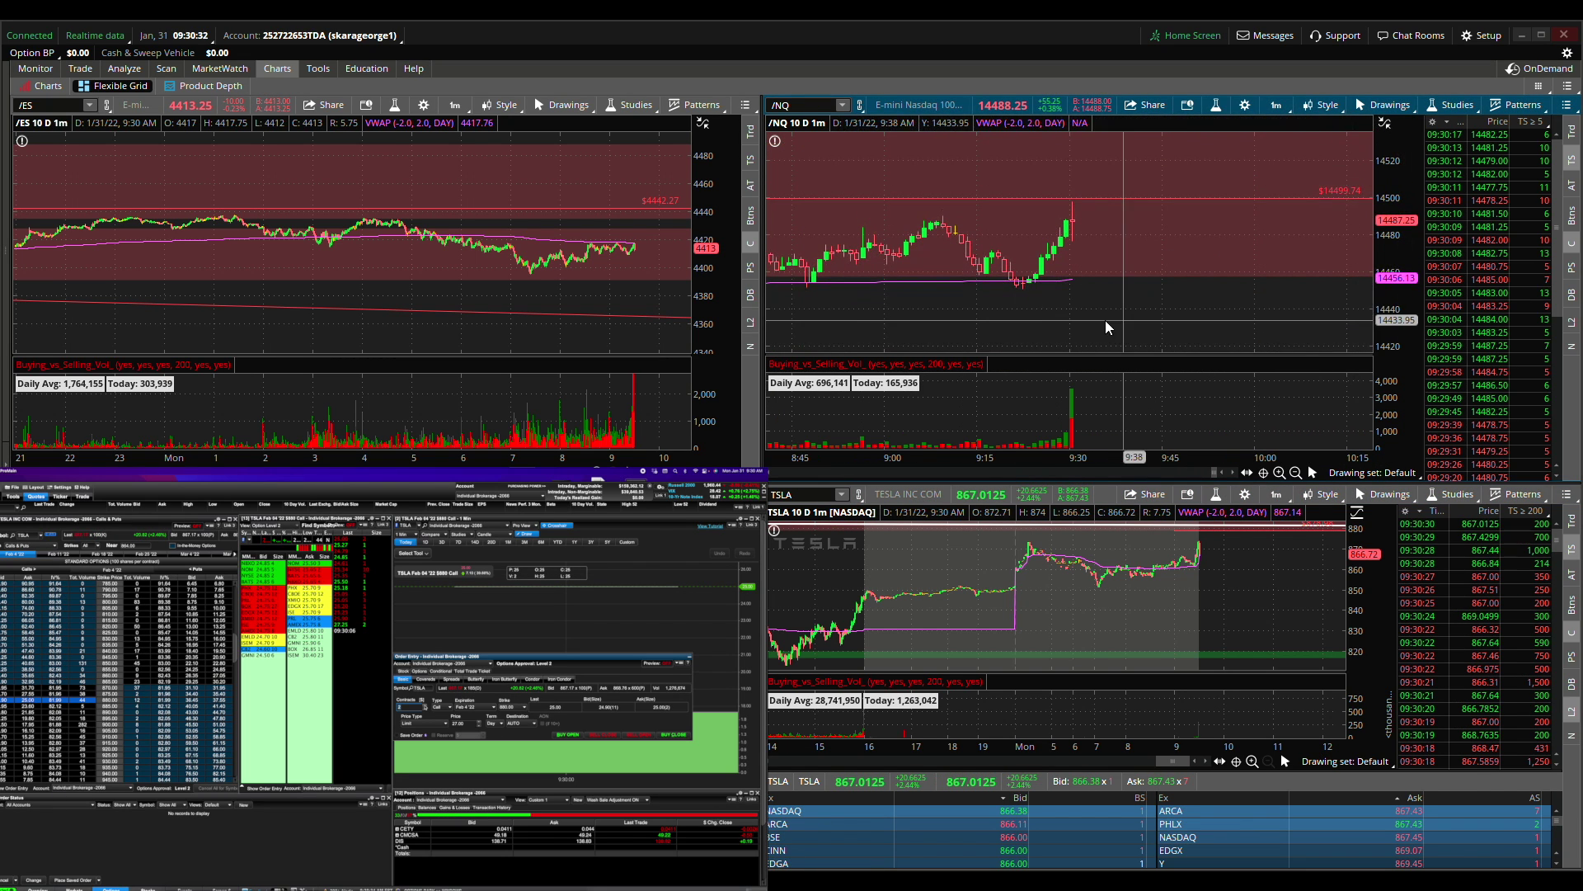
drag(1168, 593, 1259, 597)
drag(1352, 620, 1353, 639)
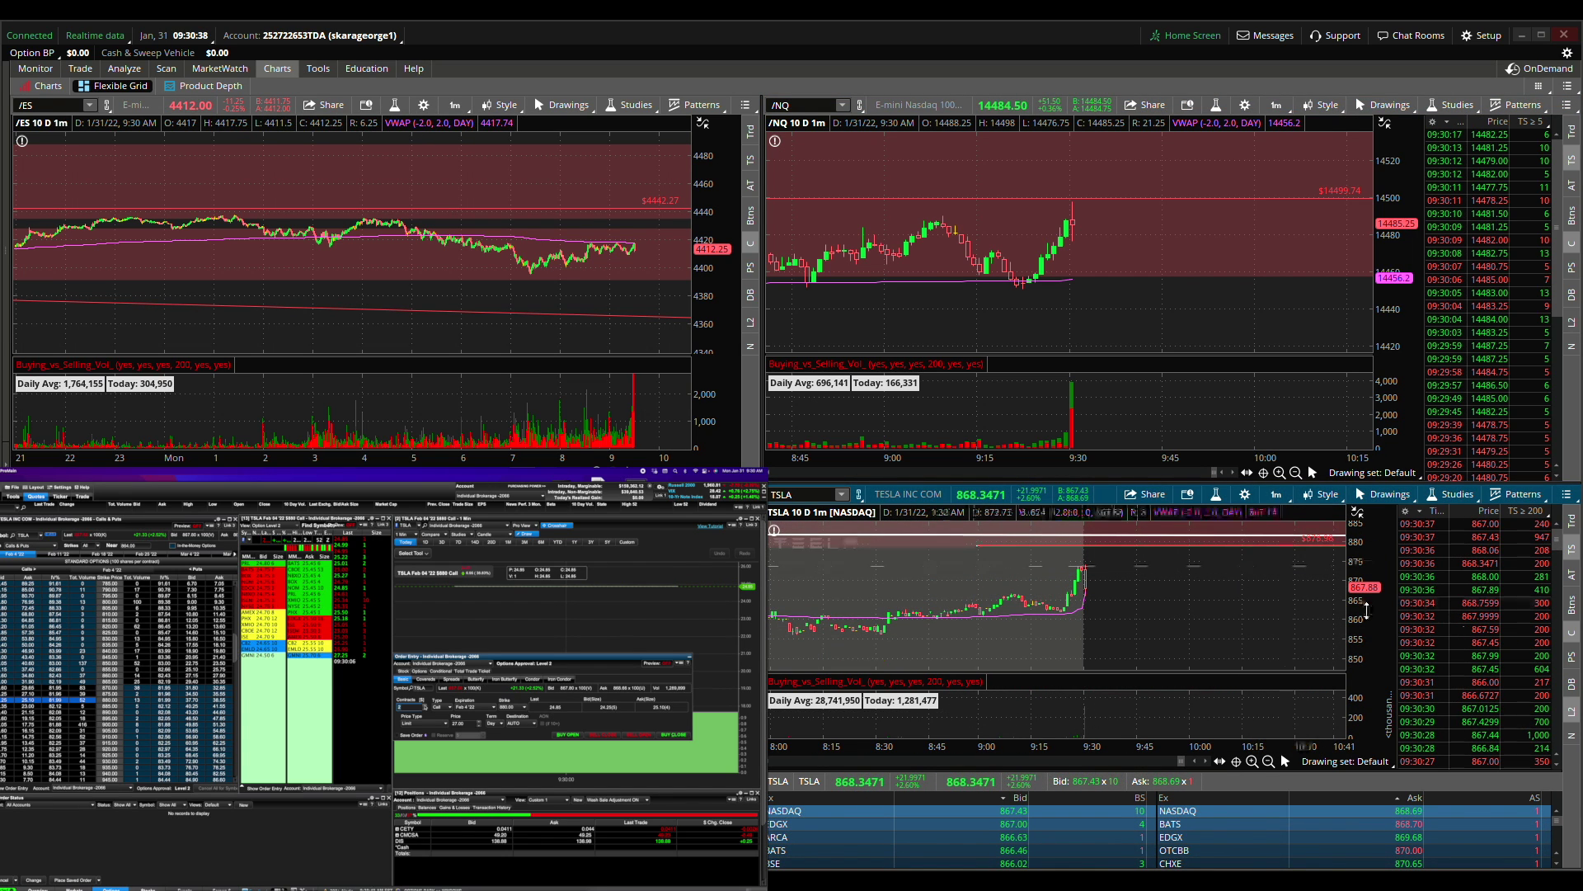
Zoom TSLA to 9:11–9:58 and buy the TSLA Feb 04 '22 $880 call at market.
drag(1029, 616, 1190, 619)
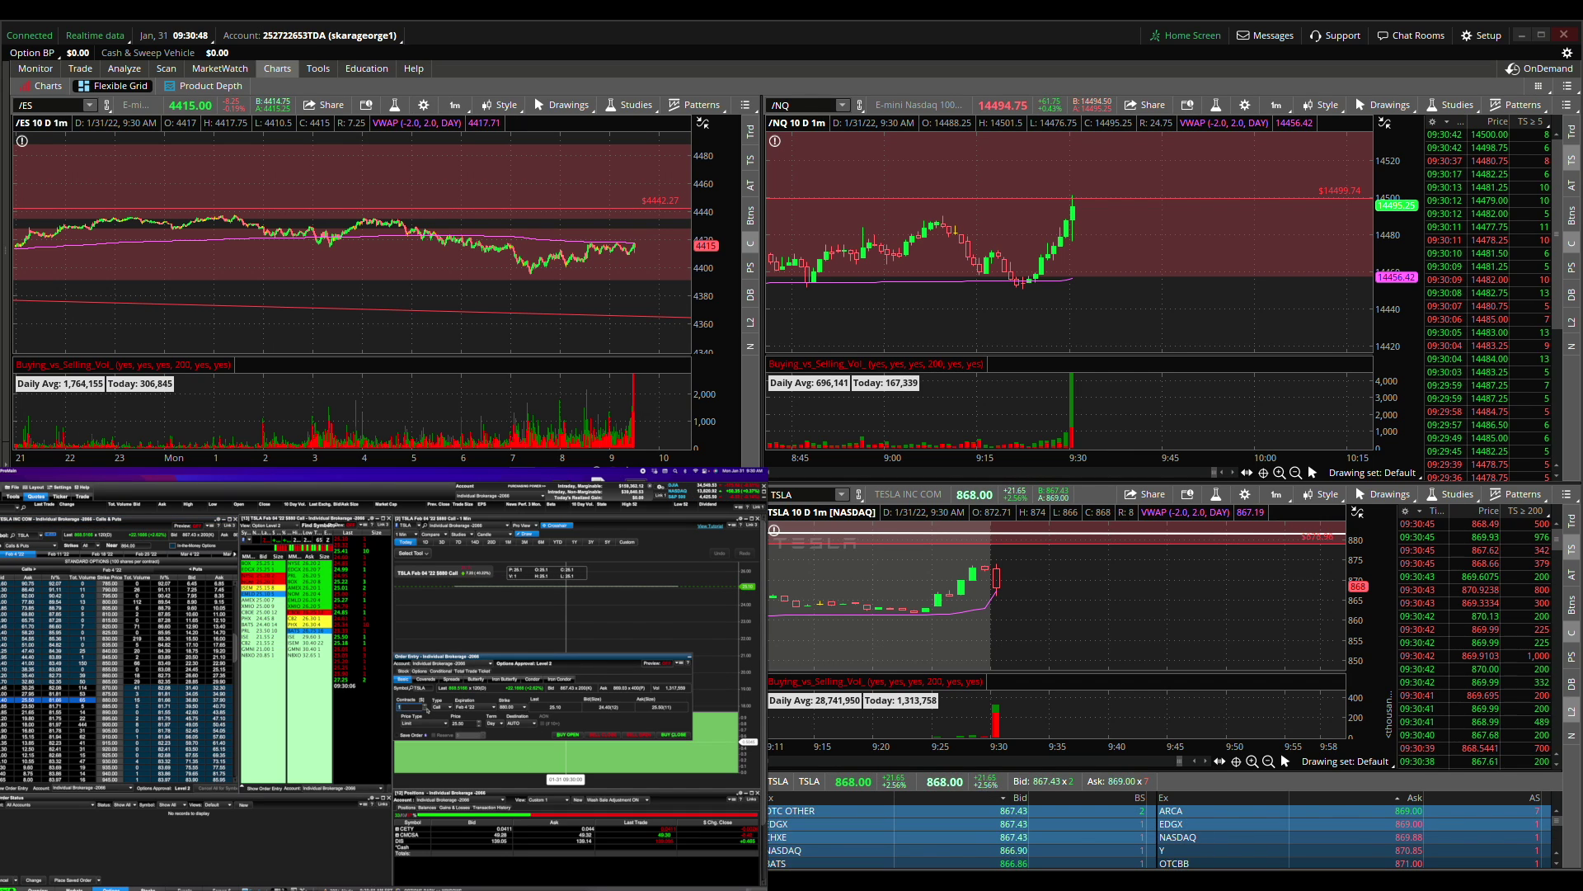
click(422, 724)
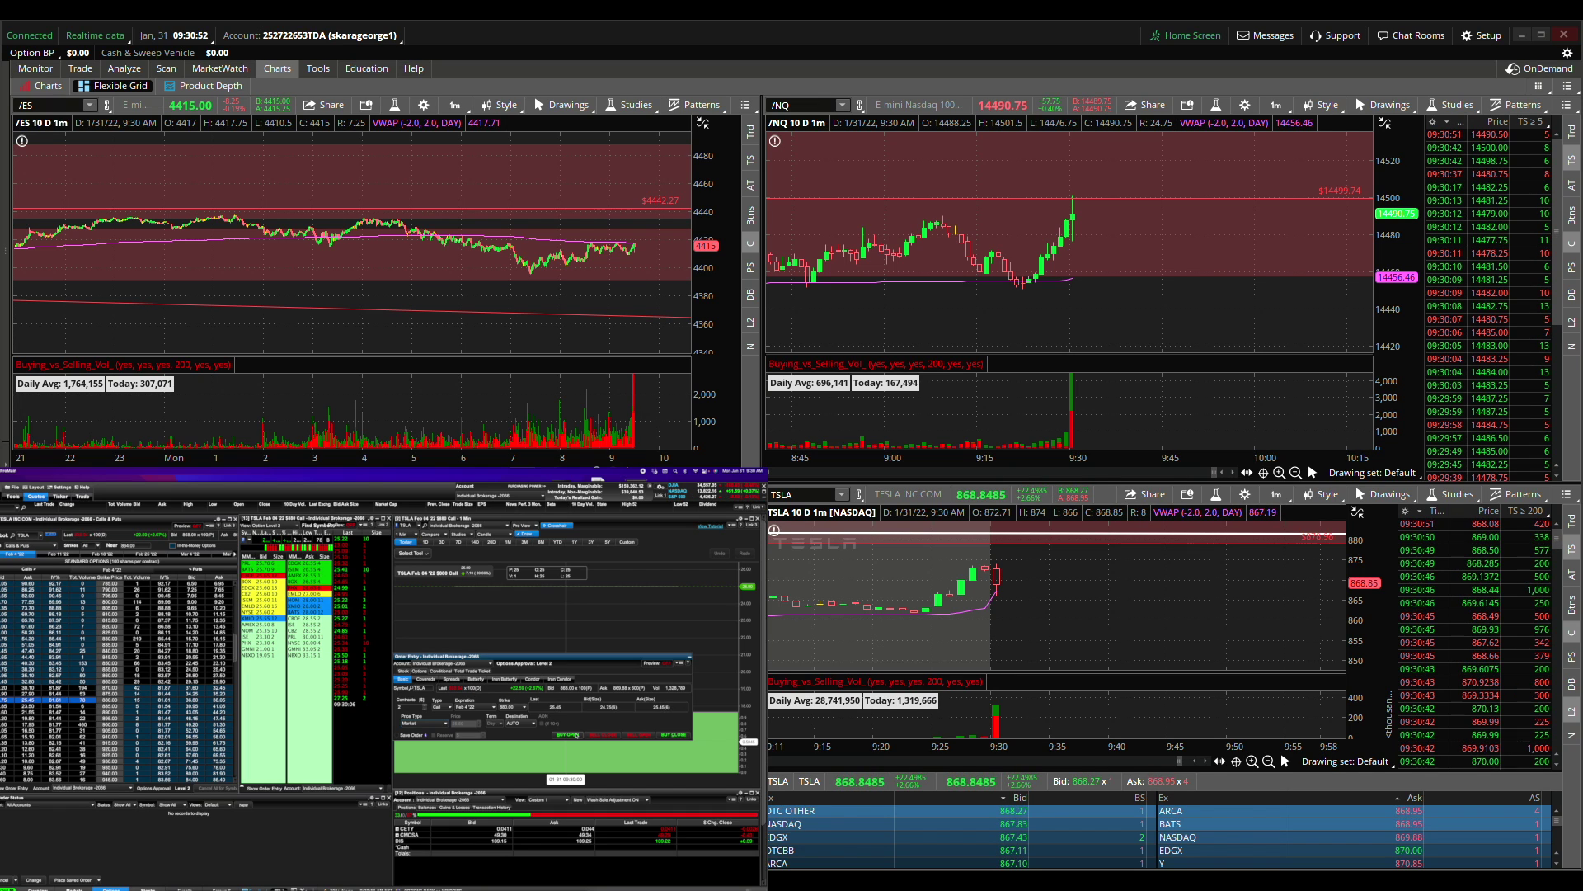
click(567, 734)
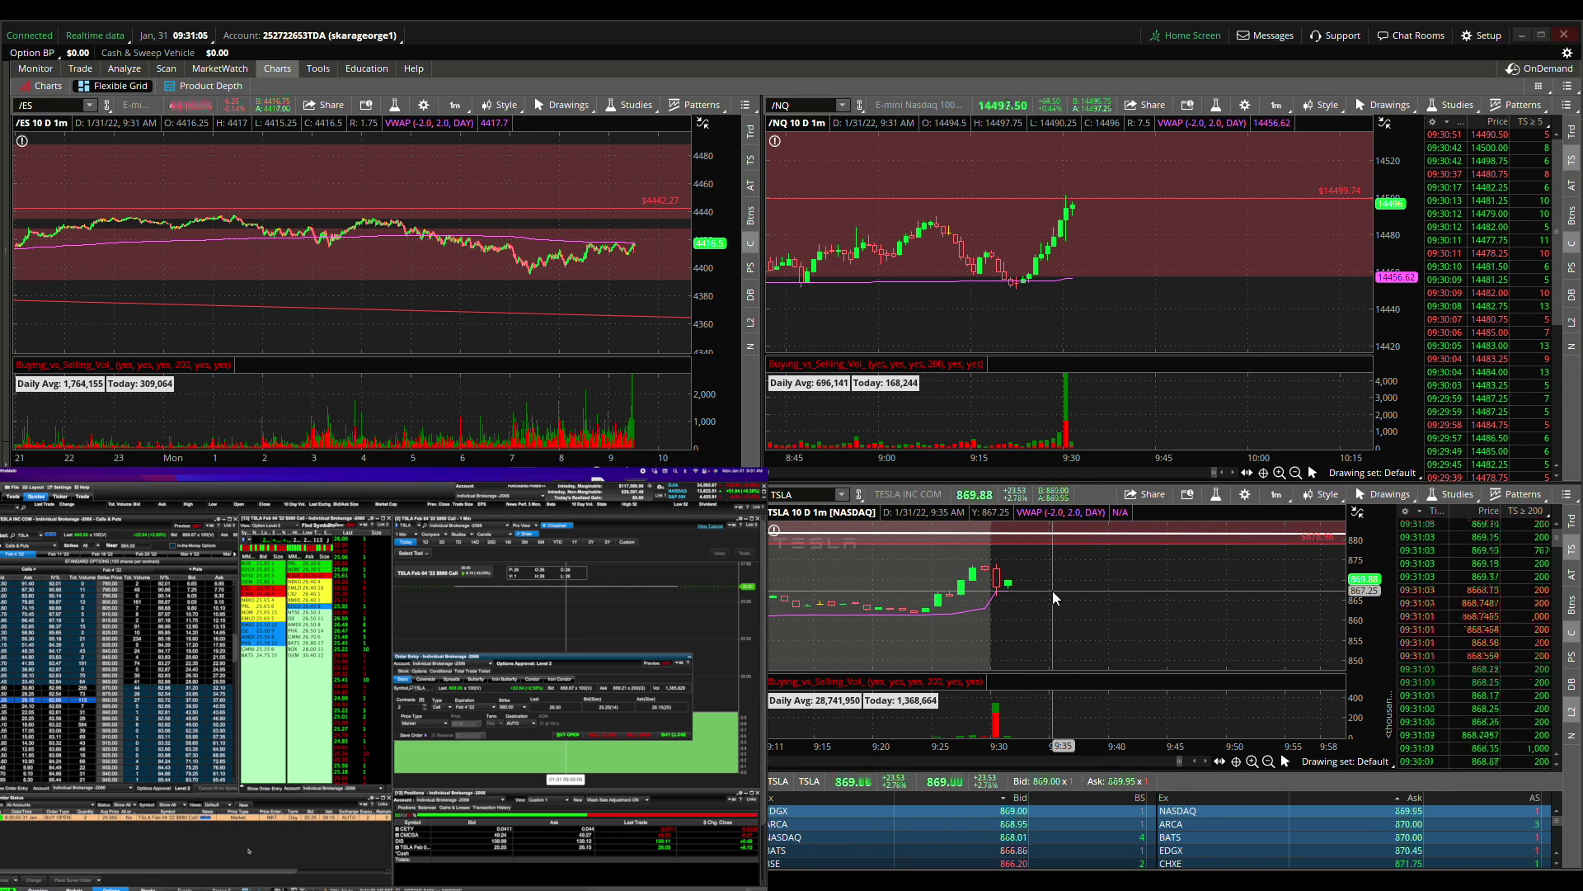
Measure a price/time range on /ES and reframe TSLA on roughly 8:50–10:25.
drag(559, 302, 679, 223)
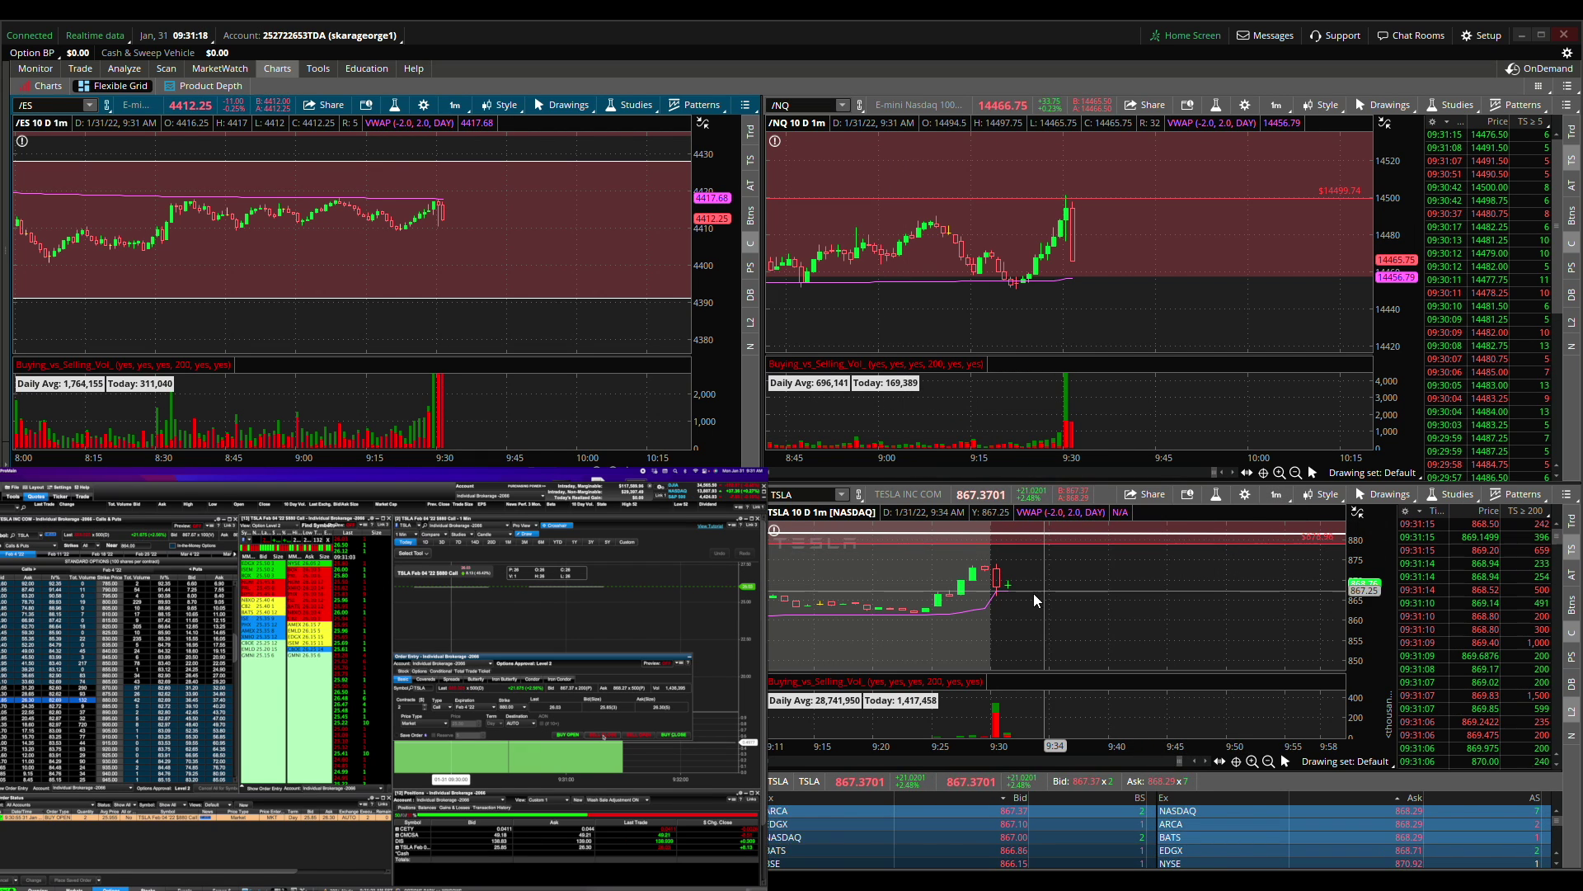
scroll(1033, 592, down, 3)
drag(1165, 610, 1241, 614)
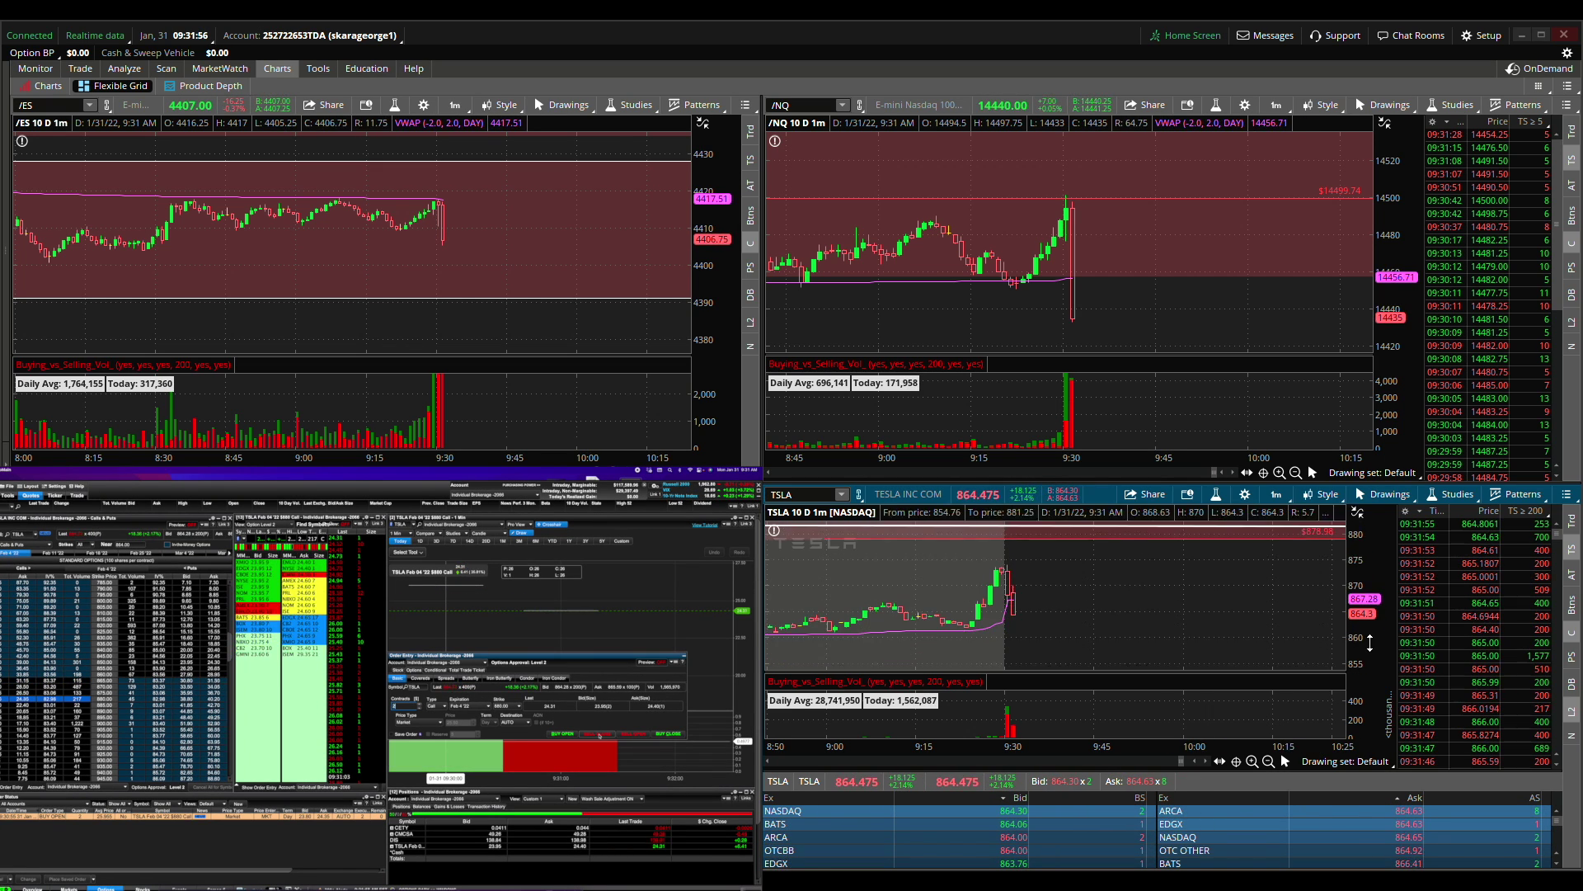
Flip the TSLA chart between 90 D 5m and 10 D 1m to compare timeframes.
click(1277, 494)
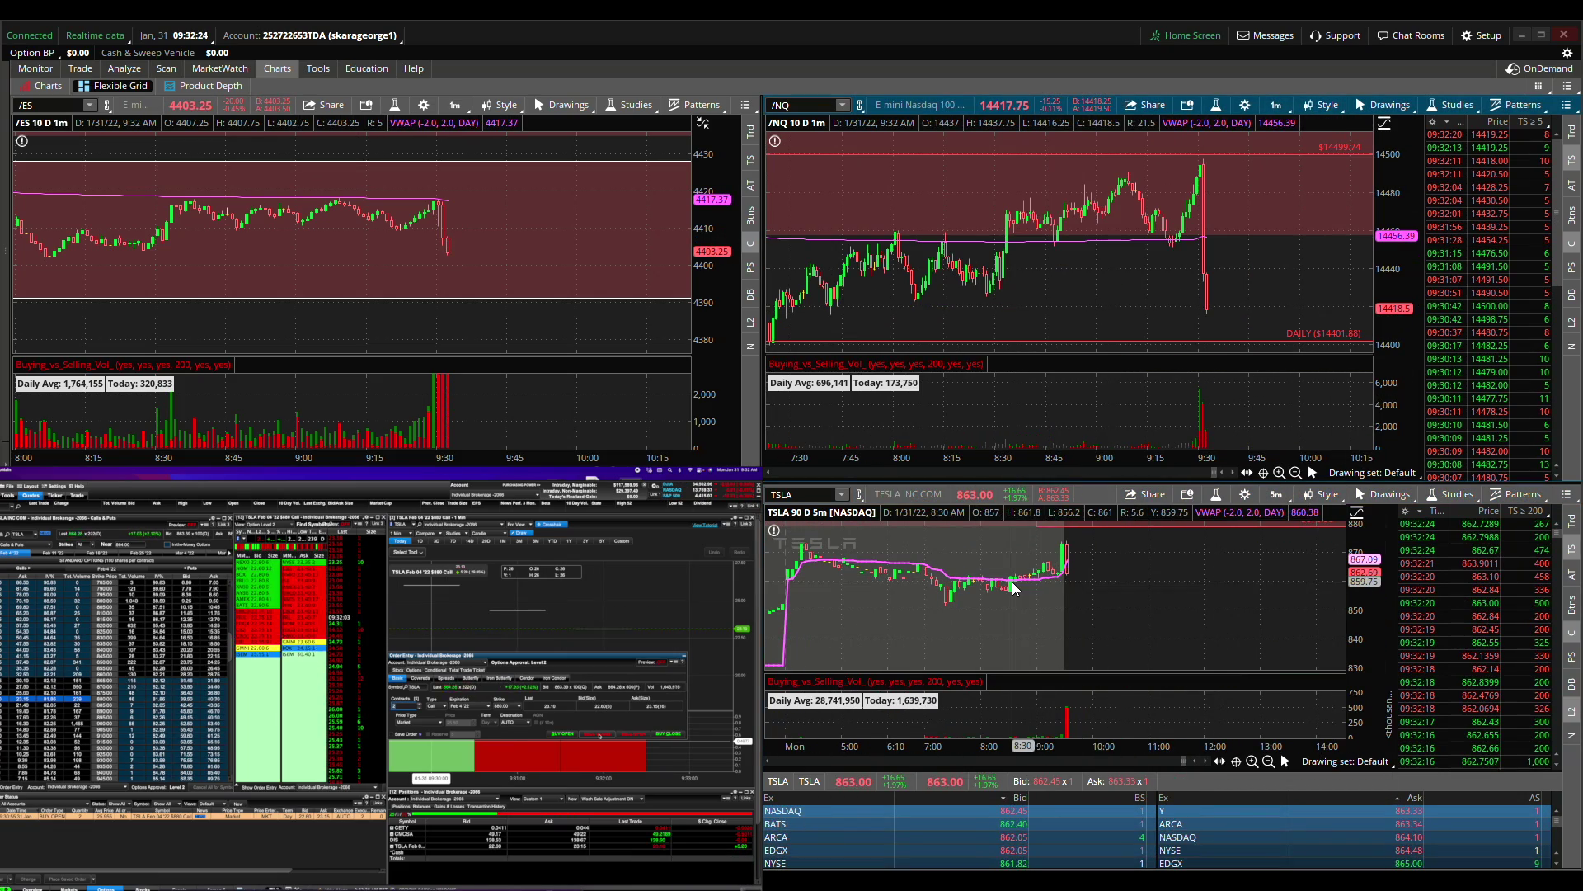
click(1276, 494)
click(1249, 612)
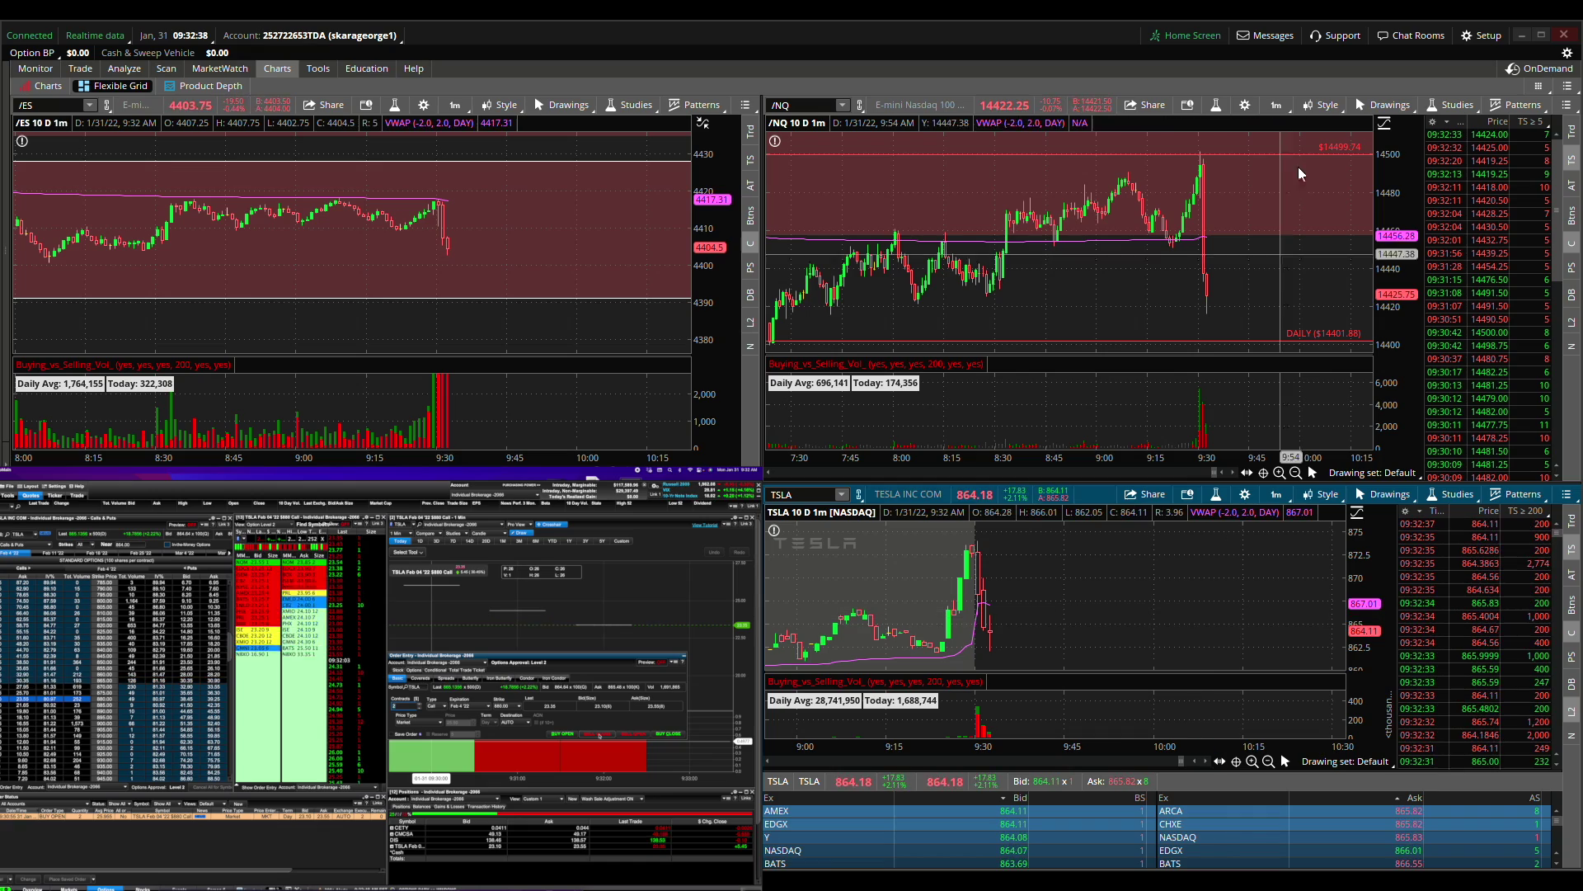
click(1277, 494)
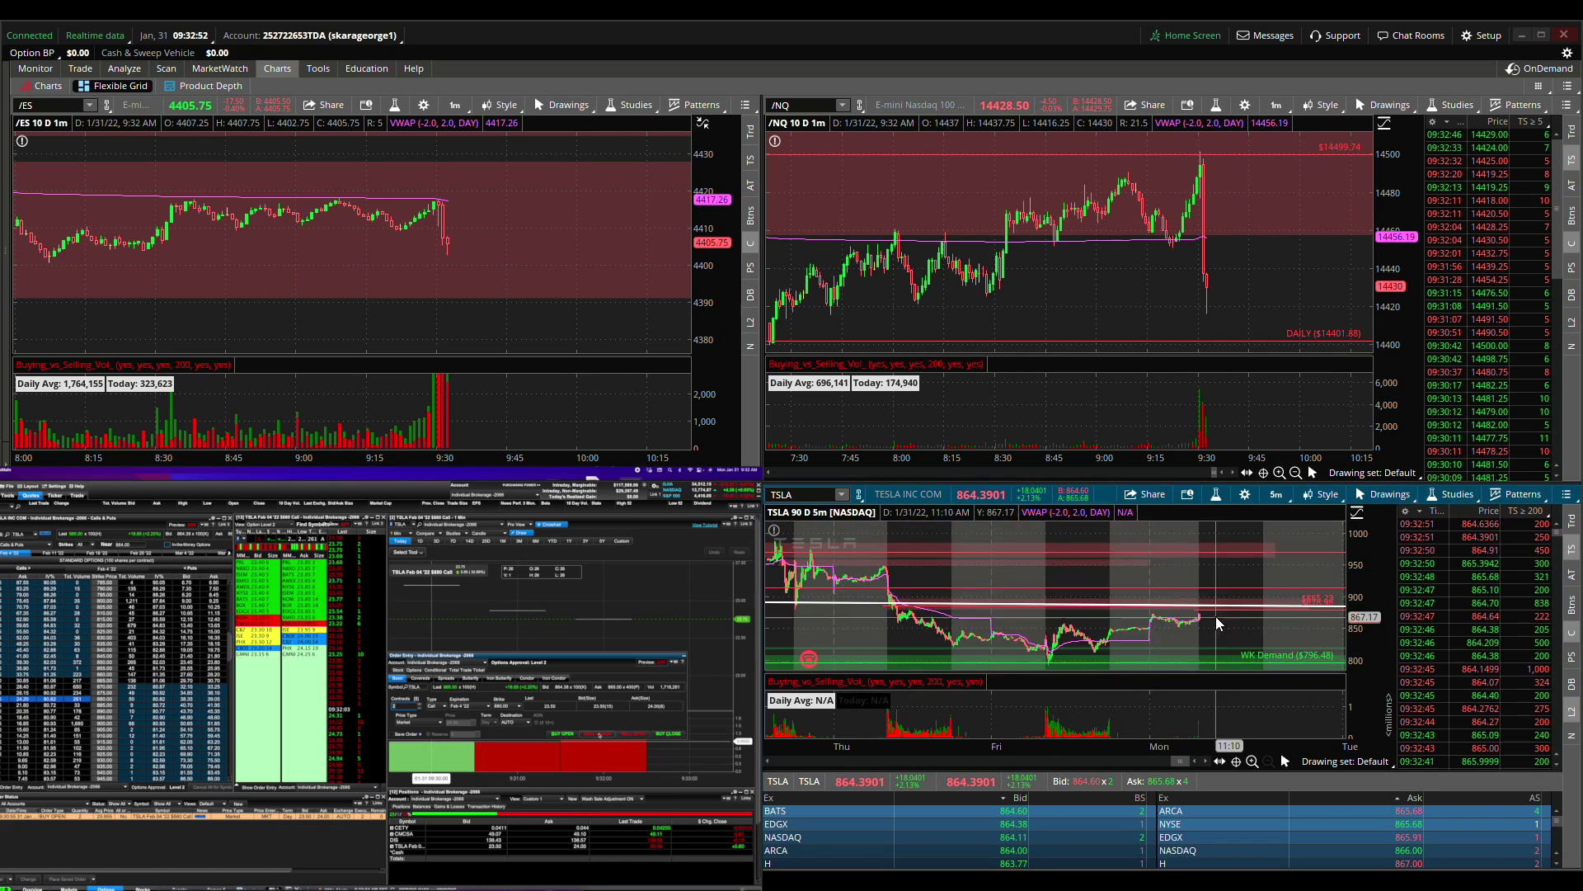
click(1169, 597)
click(1276, 494)
click(1248, 593)
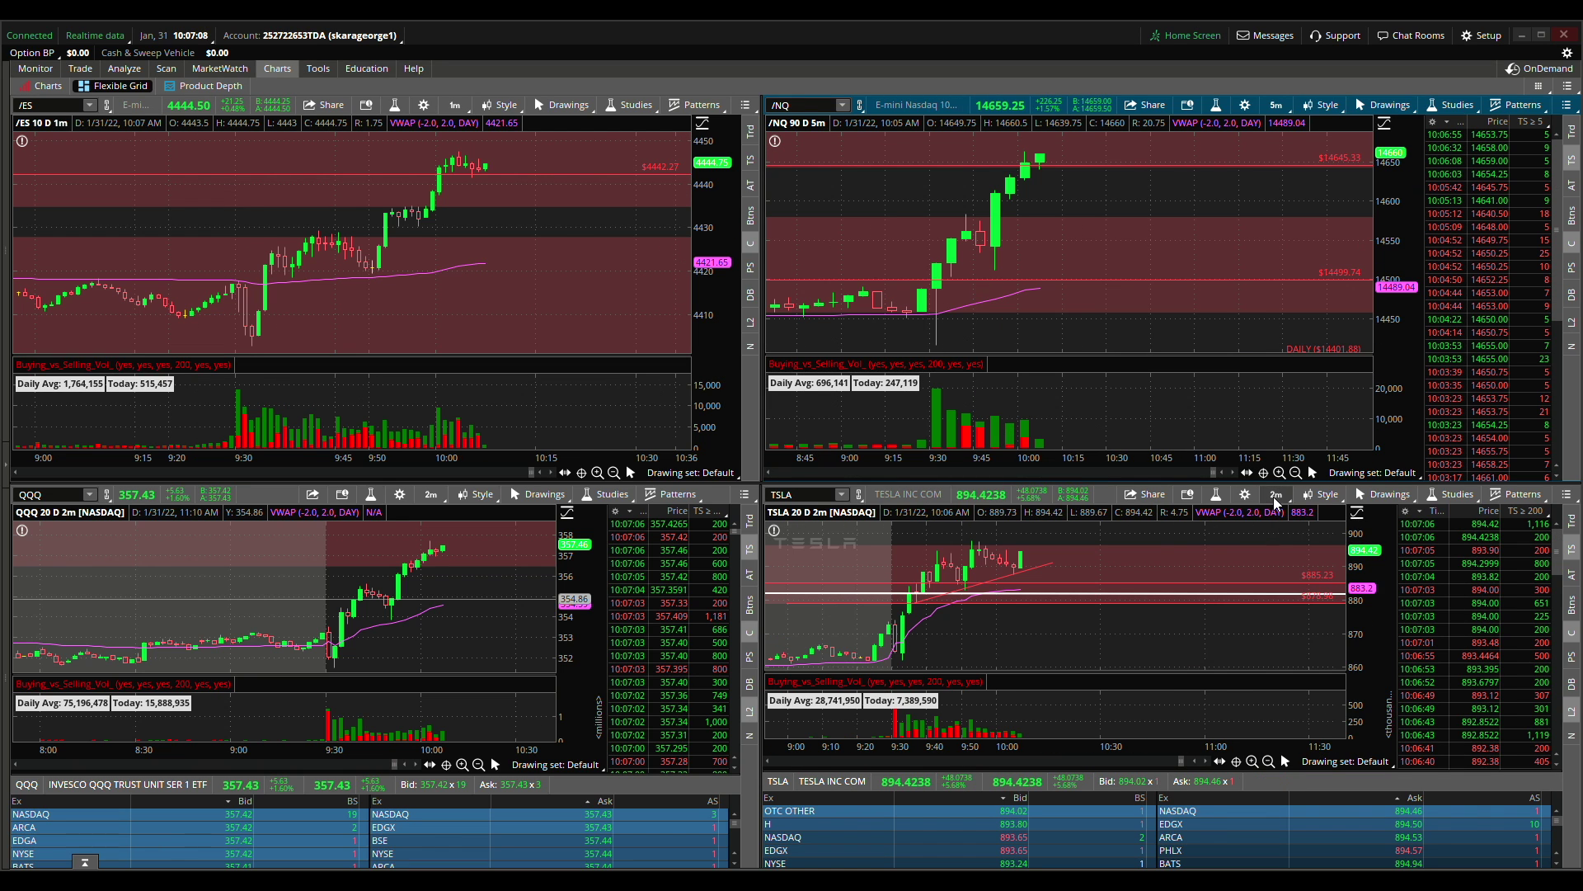
Set the TSLA grid chart to the 10 D 1m timeframe.
click(1276, 496)
click(1248, 560)
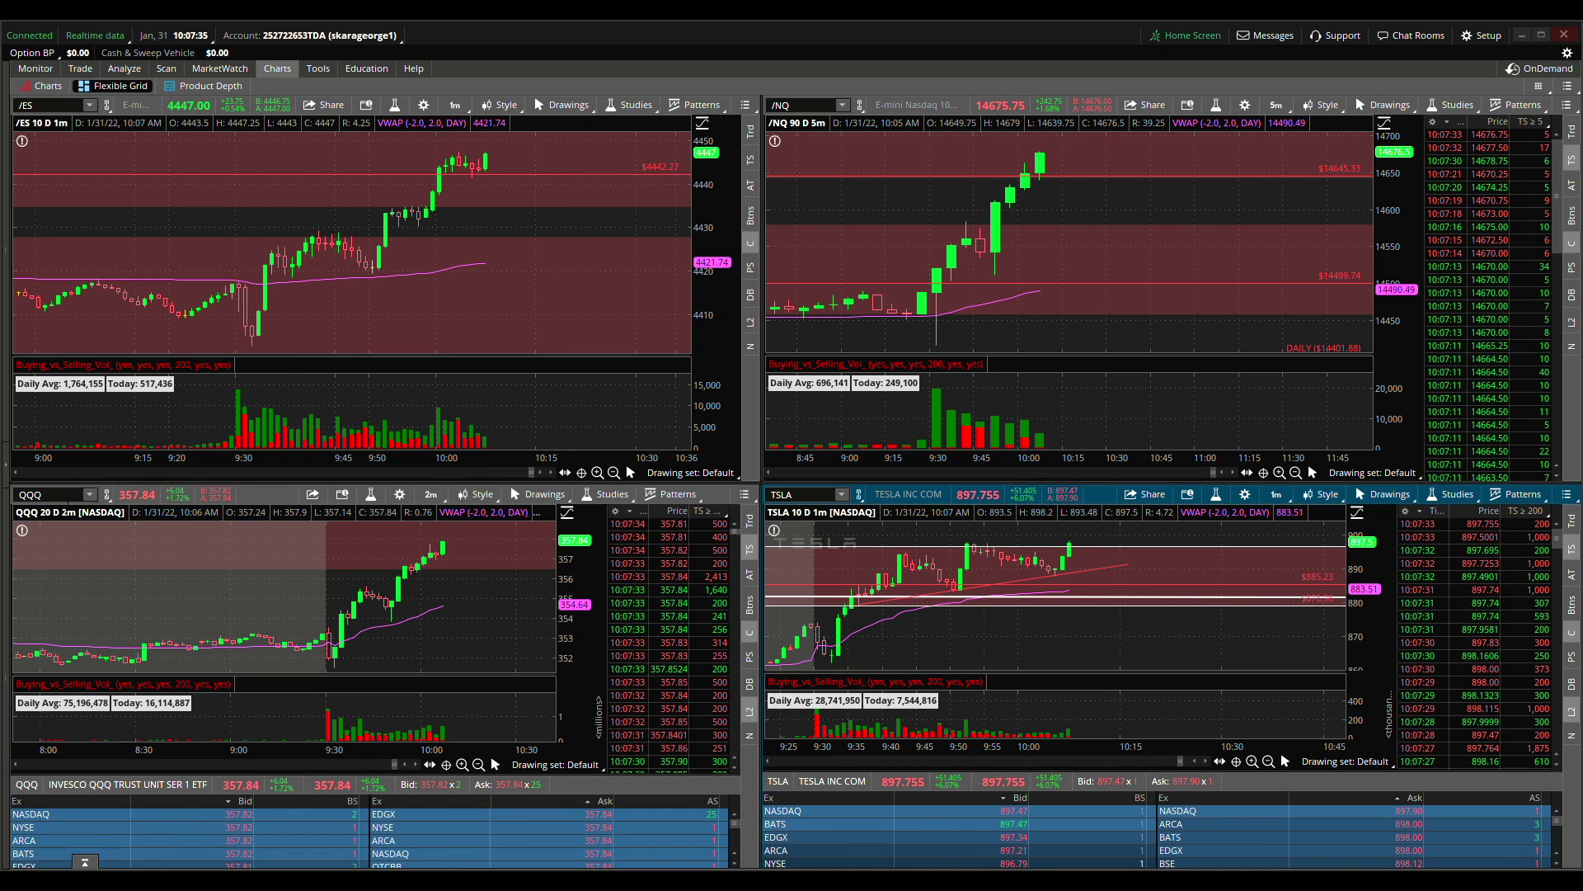
Replace QQQ with AMZN in that grid panel.
click(49, 494)
text(AMZN)
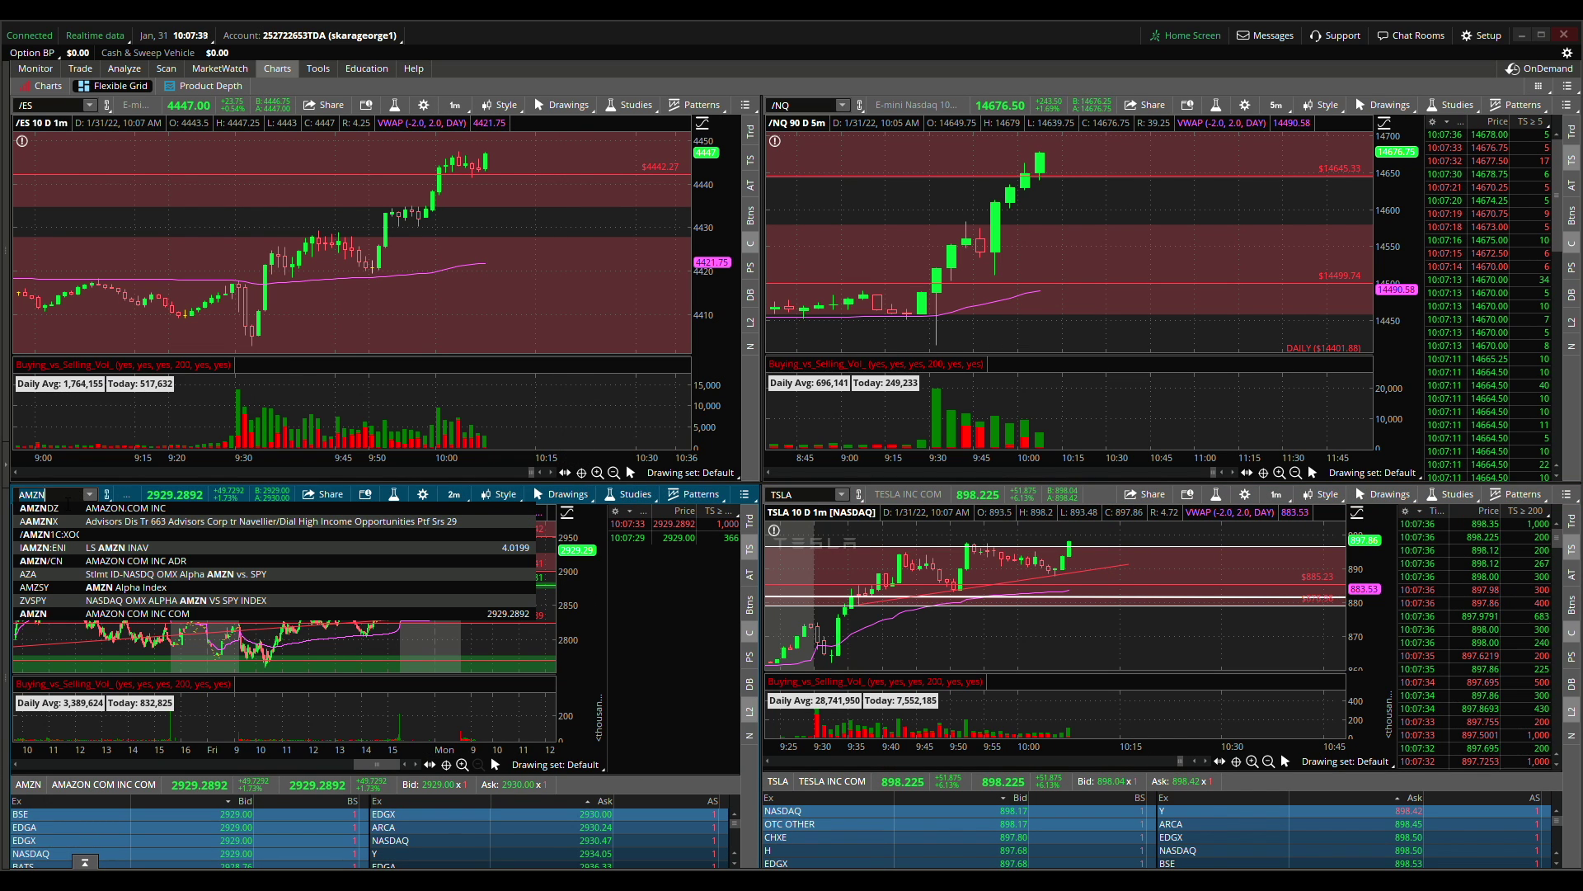
click(530, 614)
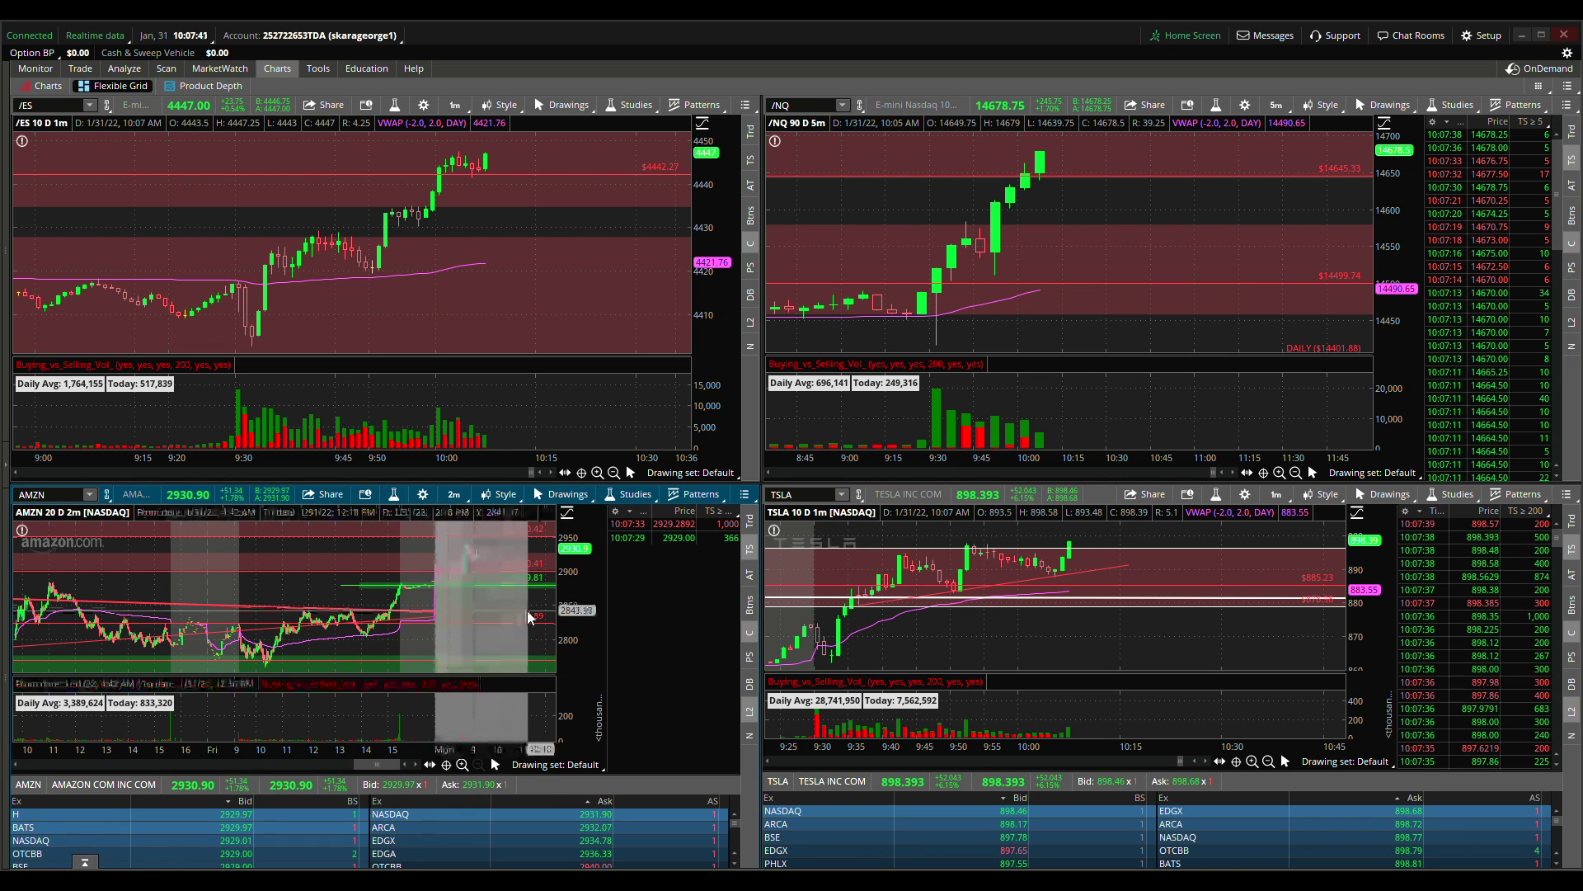
Set AMZN to 10 D 1m zoomed on today, then to 20 D 2m and mark a time range.
click(453, 500)
click(456, 575)
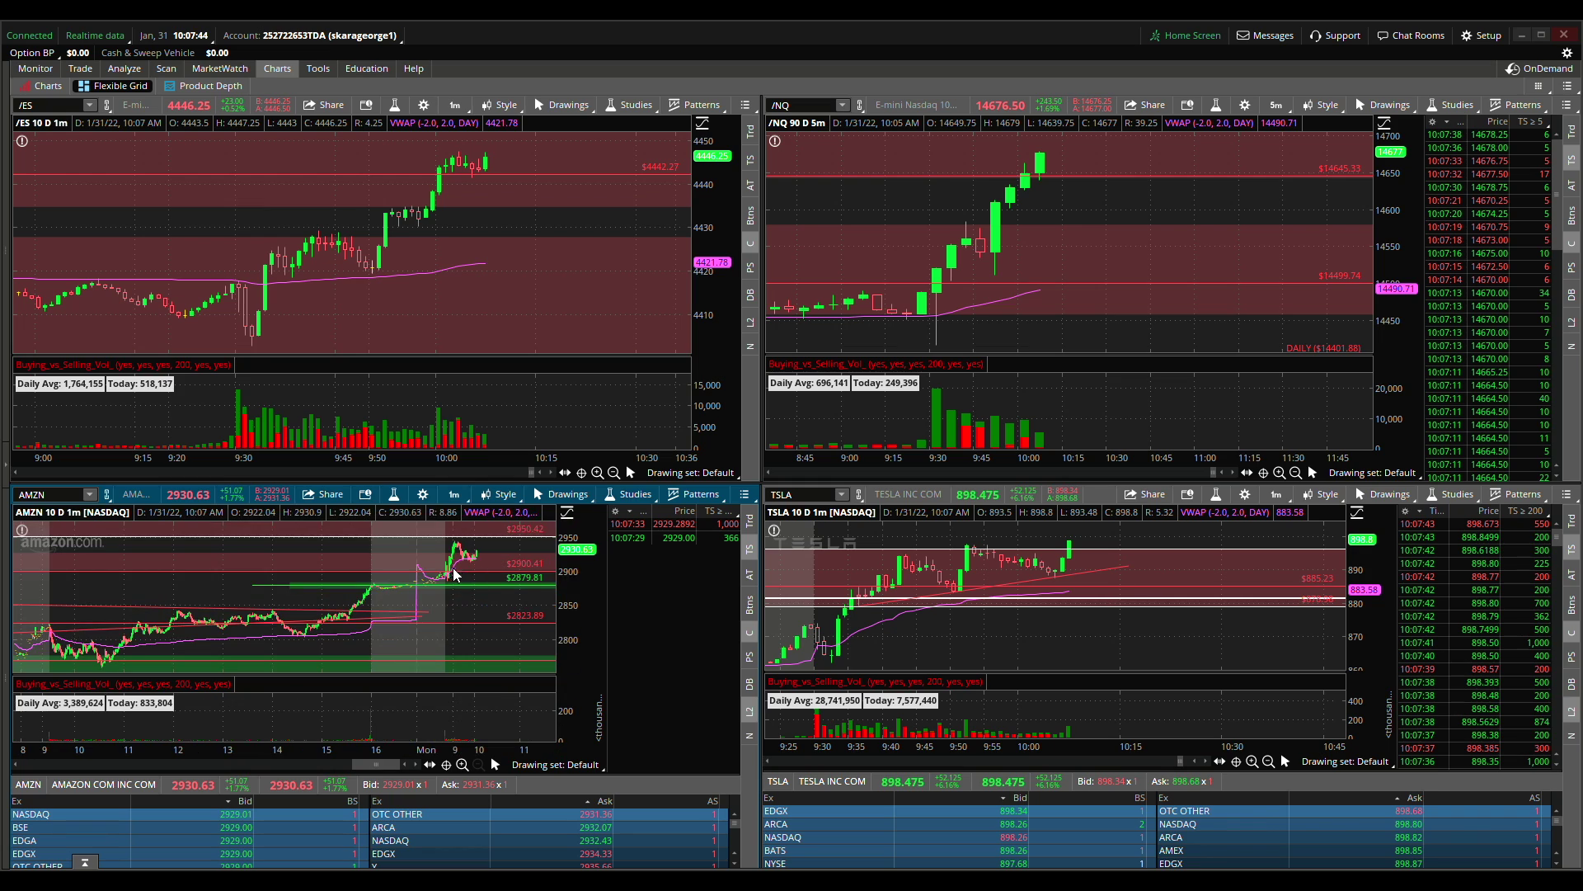
drag(456, 575, 486, 605)
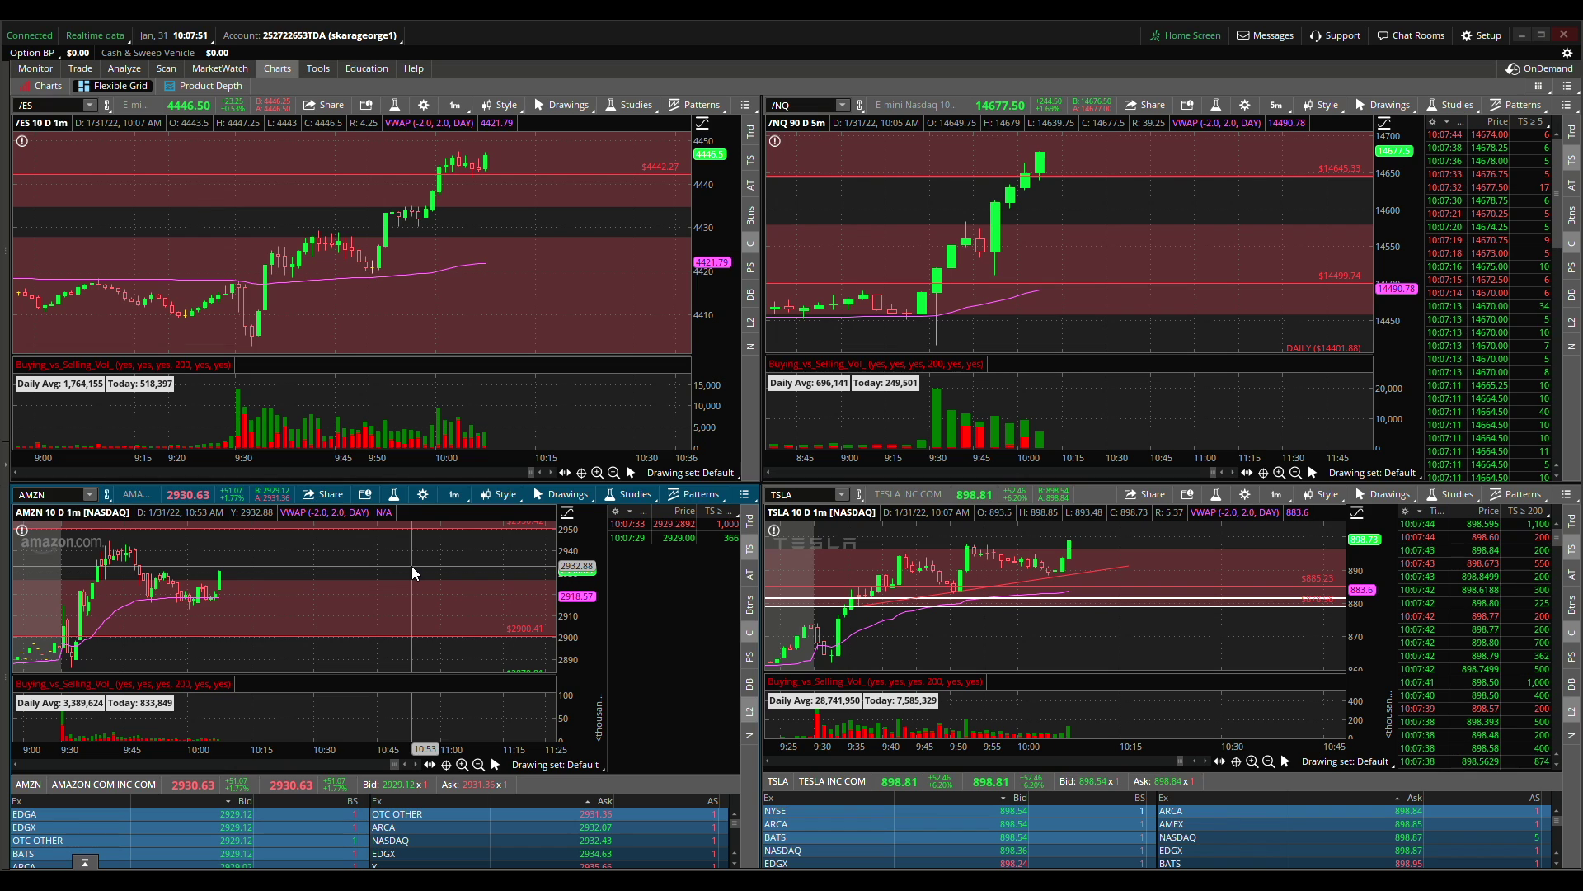
click(454, 494)
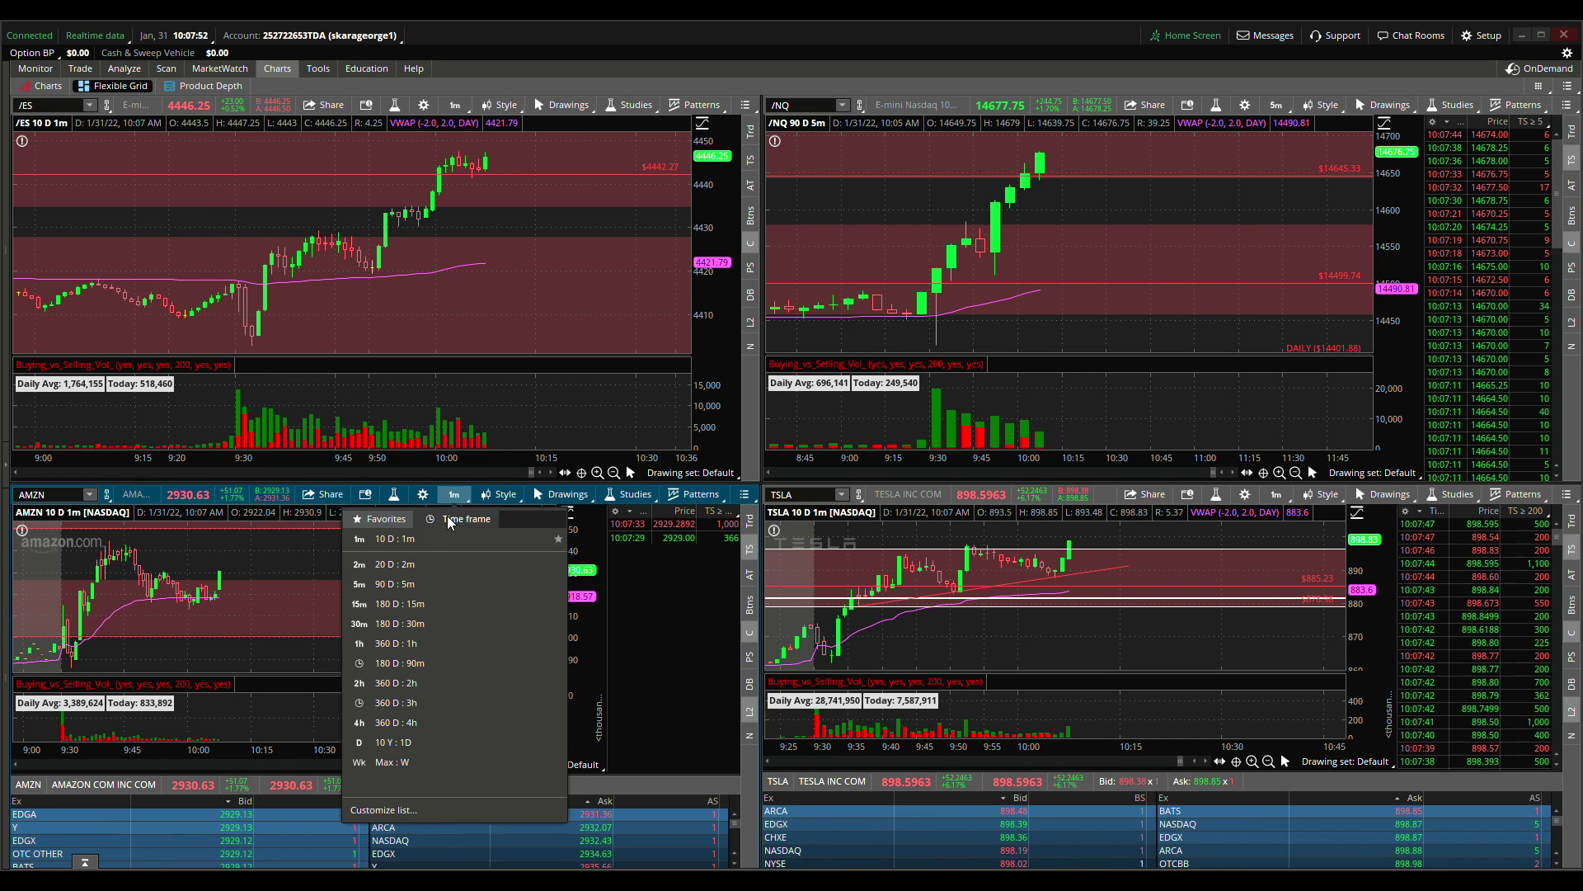
click(432, 566)
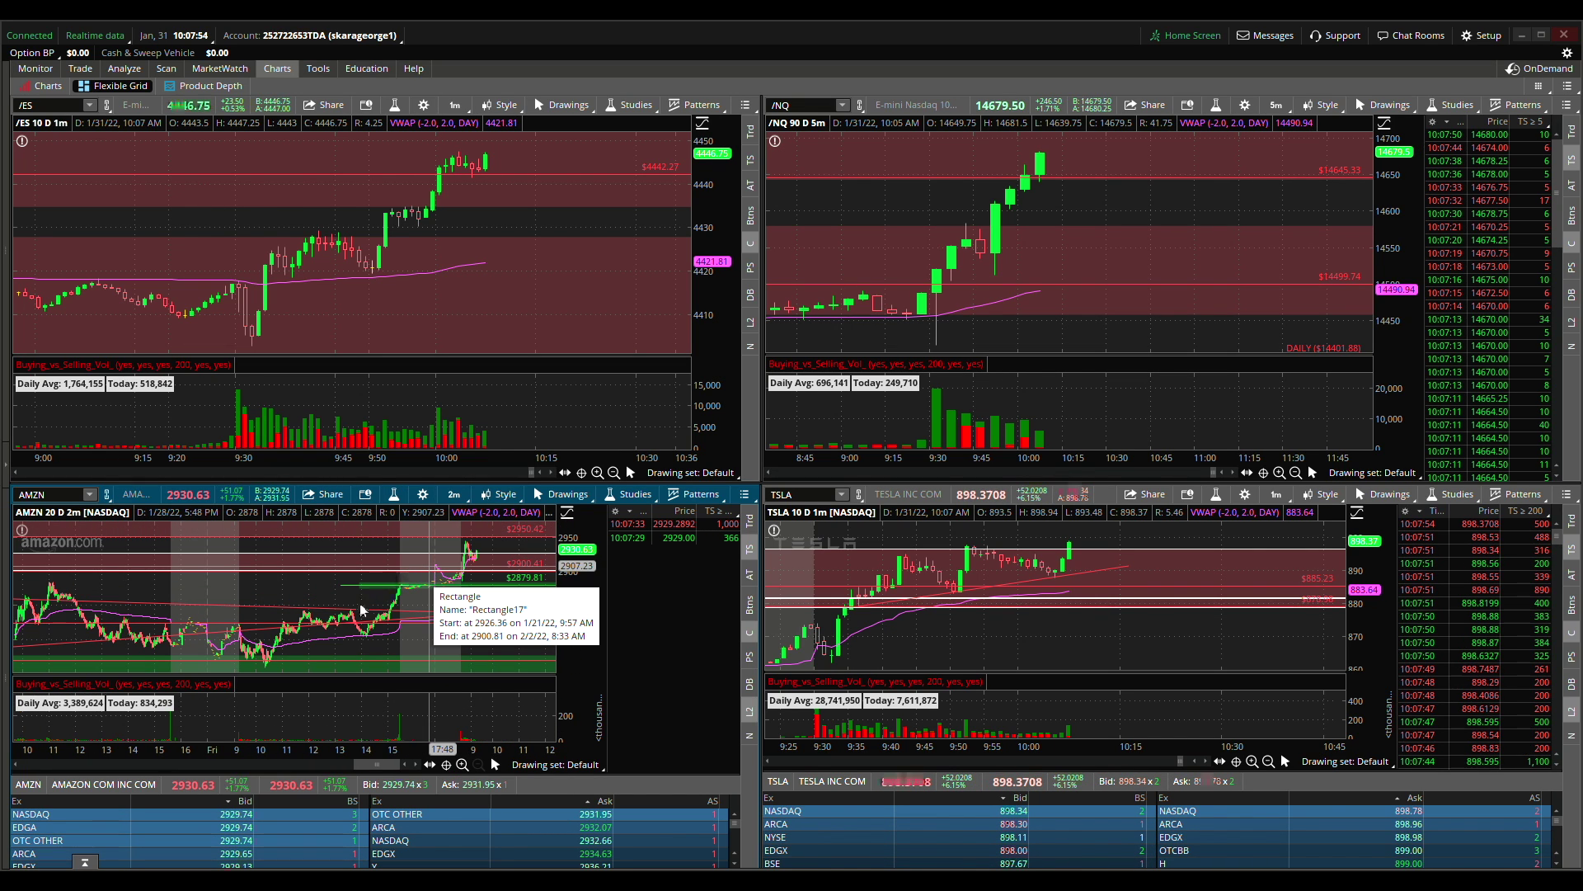
drag(447, 577, 505, 601)
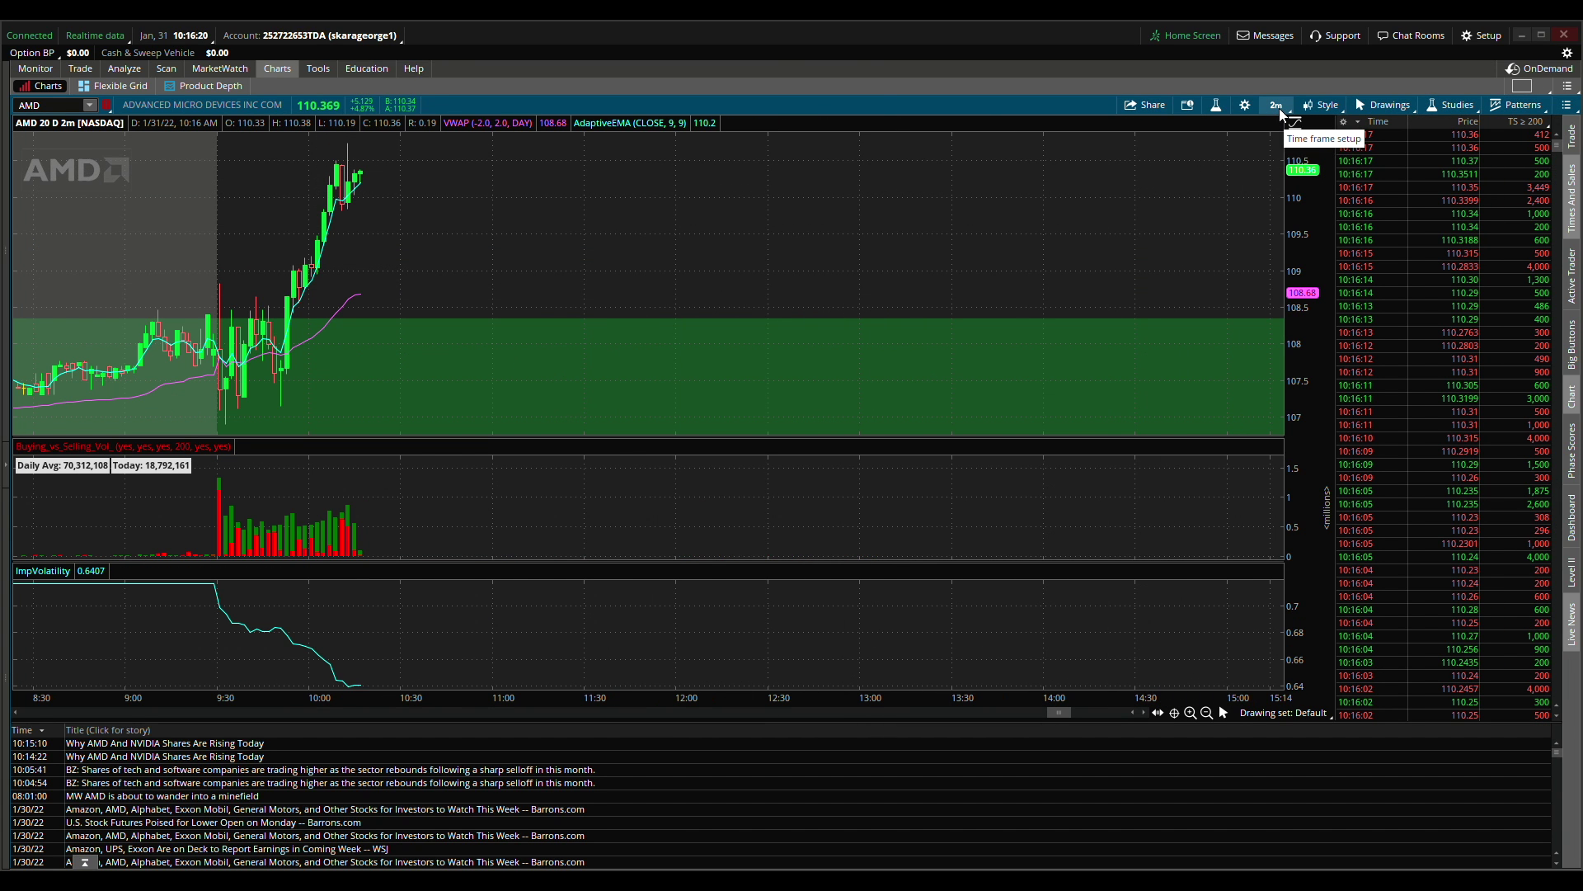
Leave the single AMD chart for the four-chart grid of /ES, /NQ, AMZN and TSLA.
click(106, 85)
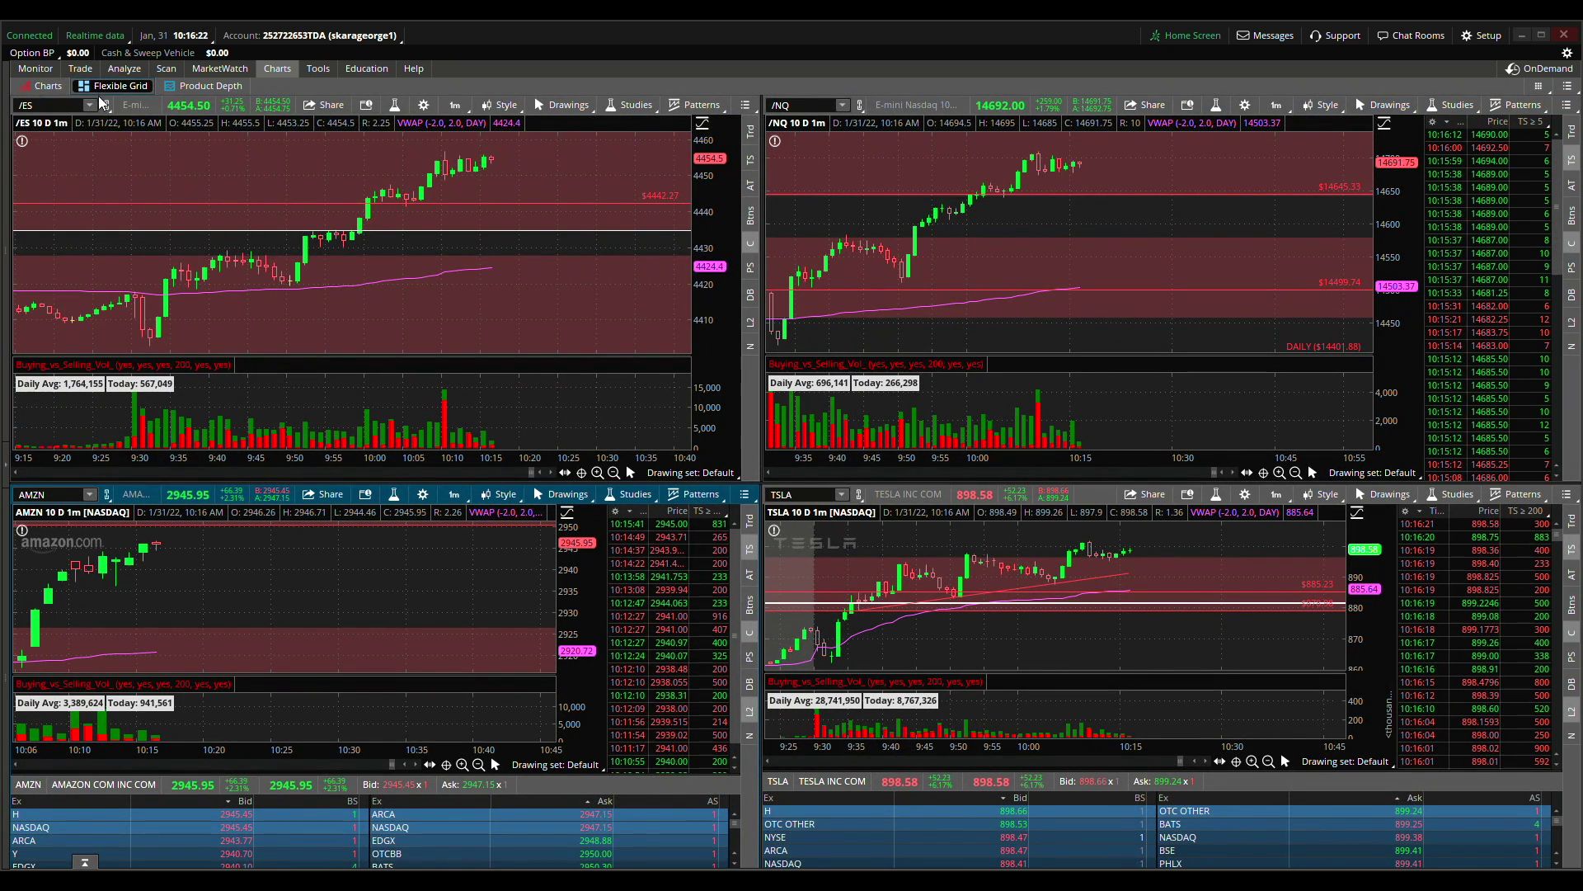